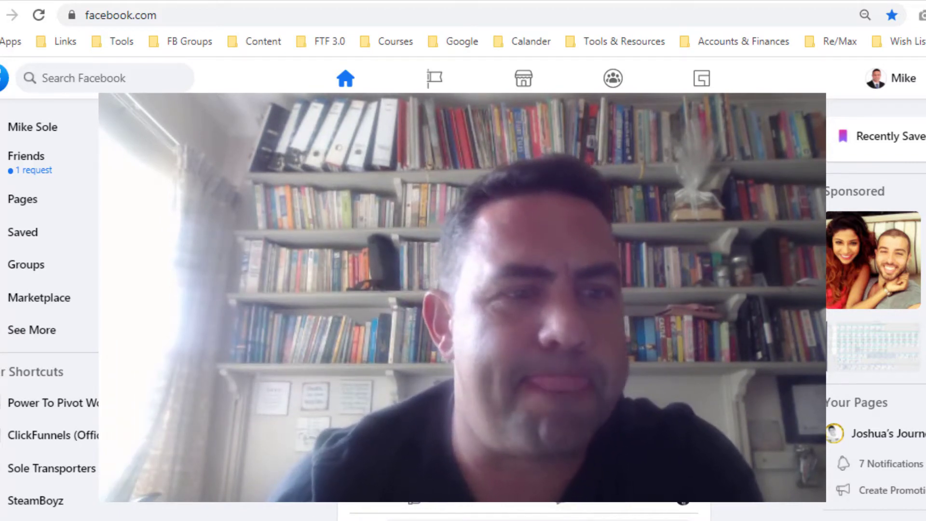
Open the SteamBoyz page from the list of managed Facebook Pages.
click(435, 83)
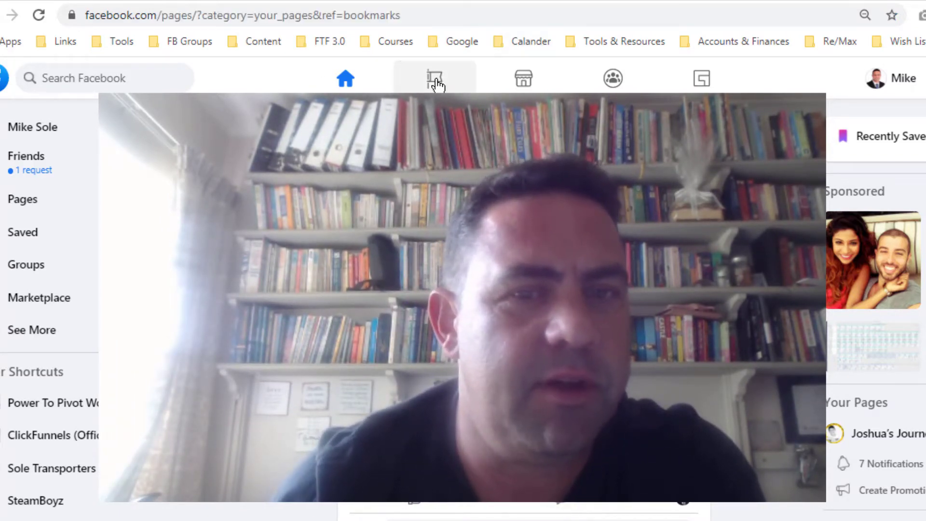
scroll(461, 232, down, 3)
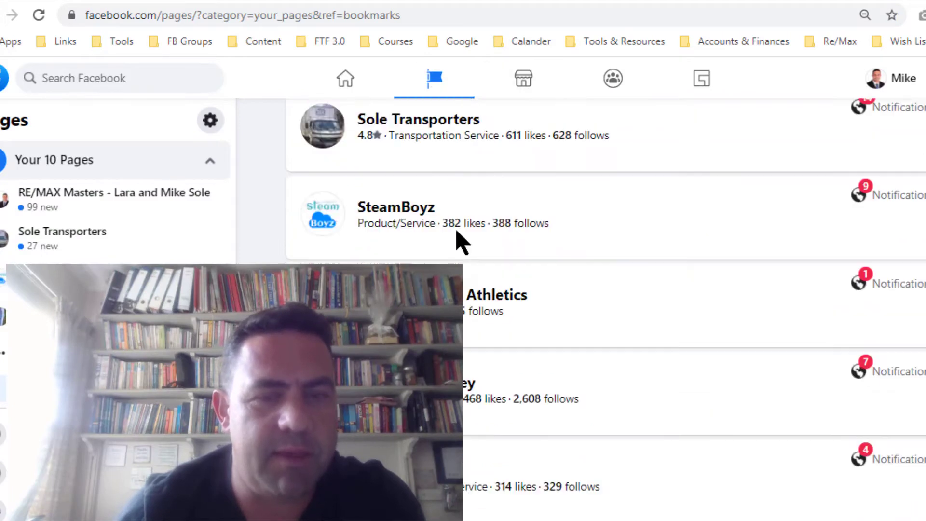
click(396, 193)
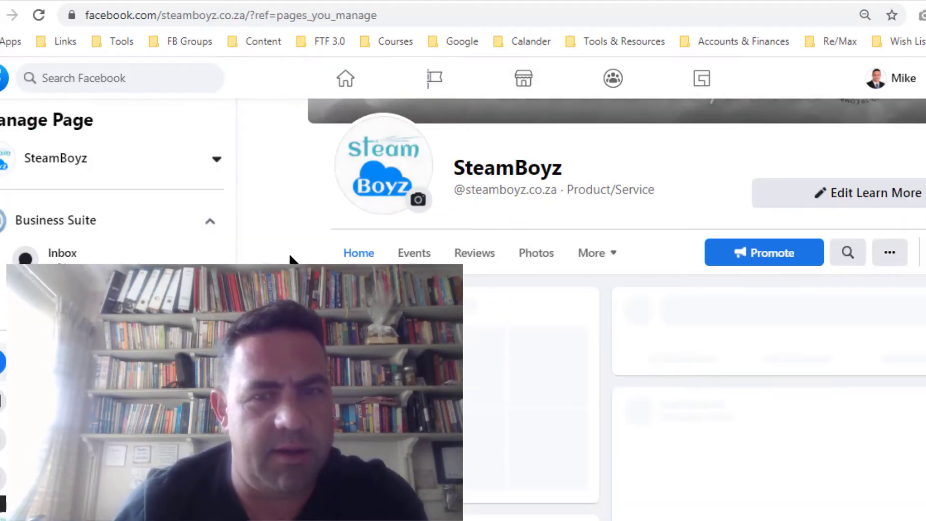
Open the reviews section of the SteamBoyz page and look through the recommendations.
scroll(290, 256, up, 5)
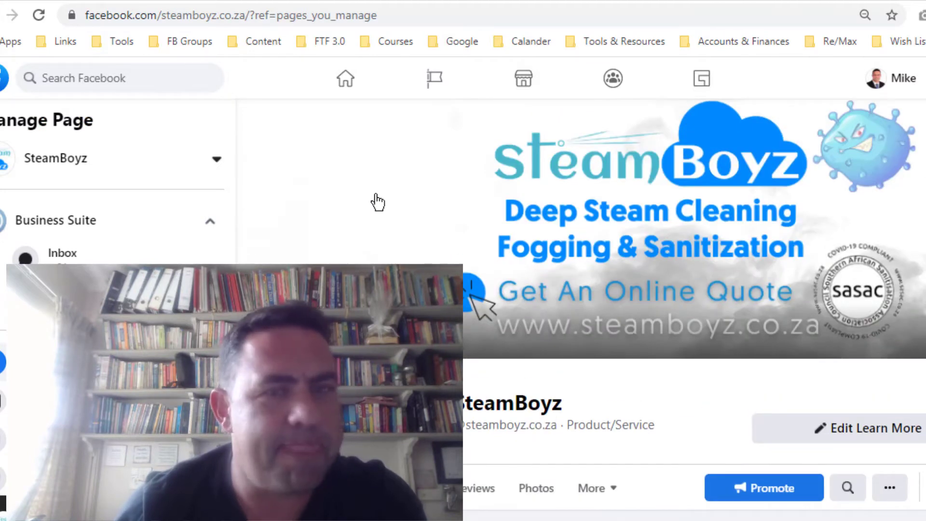
scroll(343, 201, down, 6)
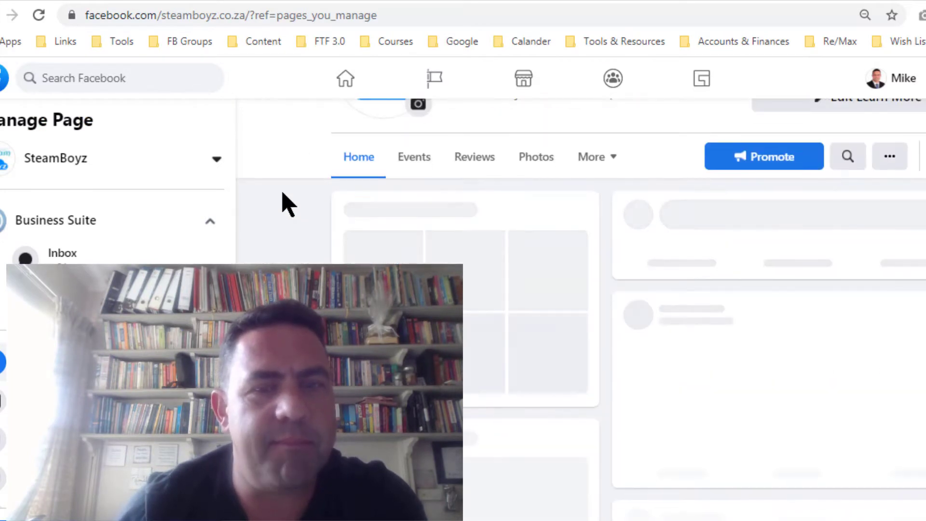
scroll(284, 198, up, 2)
click(484, 247)
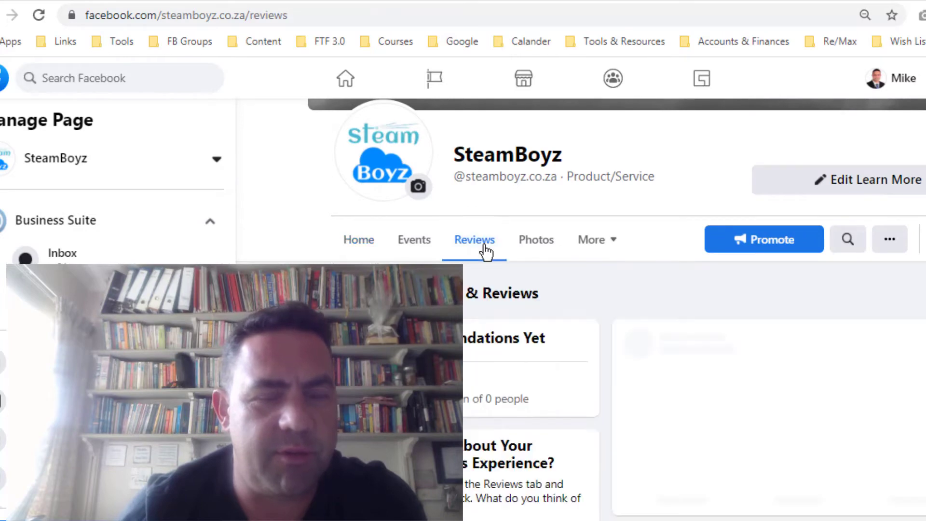
scroll(614, 368, down, 2)
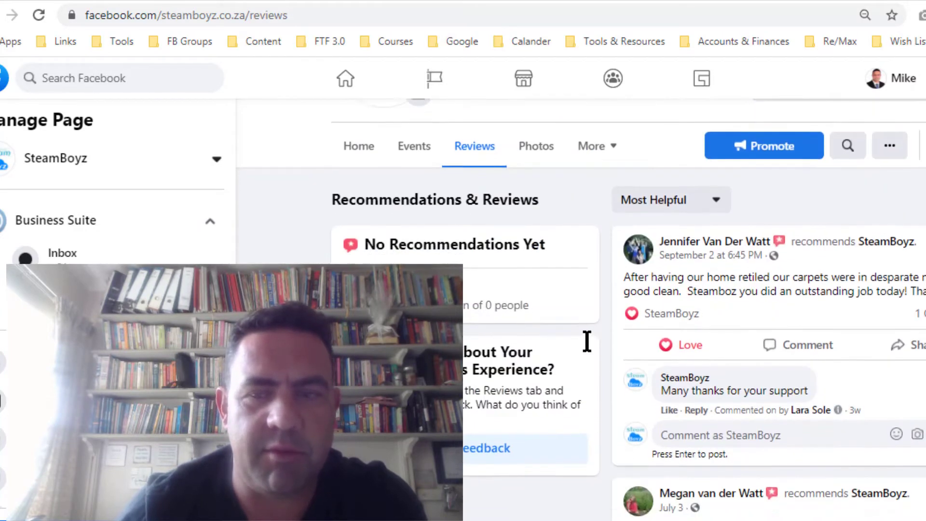
scroll(587, 341, down, 3)
scroll(579, 420, down, 2)
scroll(530, 381, up, 8)
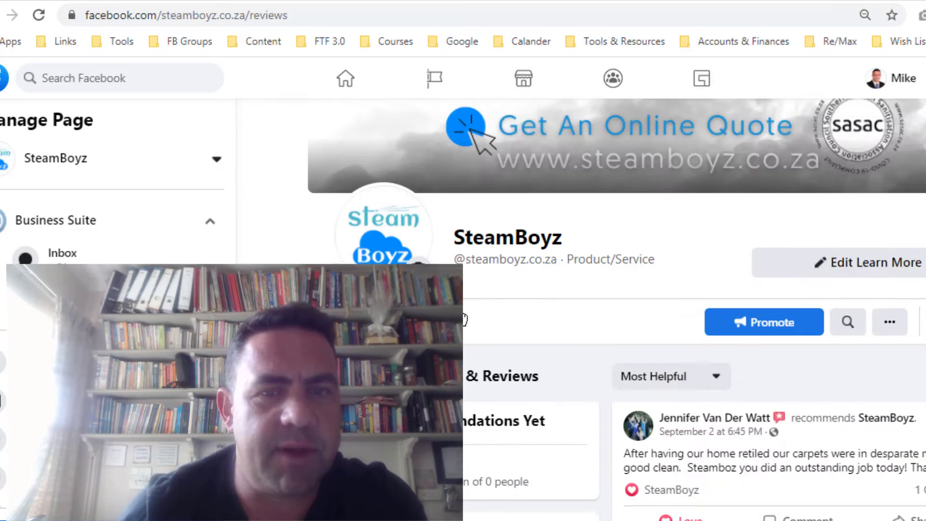
scroll(615, 265, up, 3)
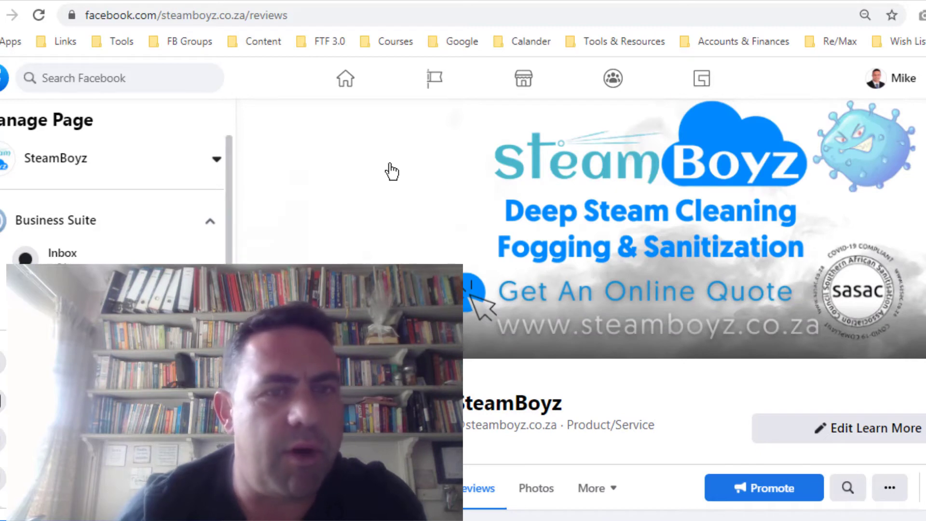
Select the full web address of the SteamBoyz reviews page.
click(304, 16)
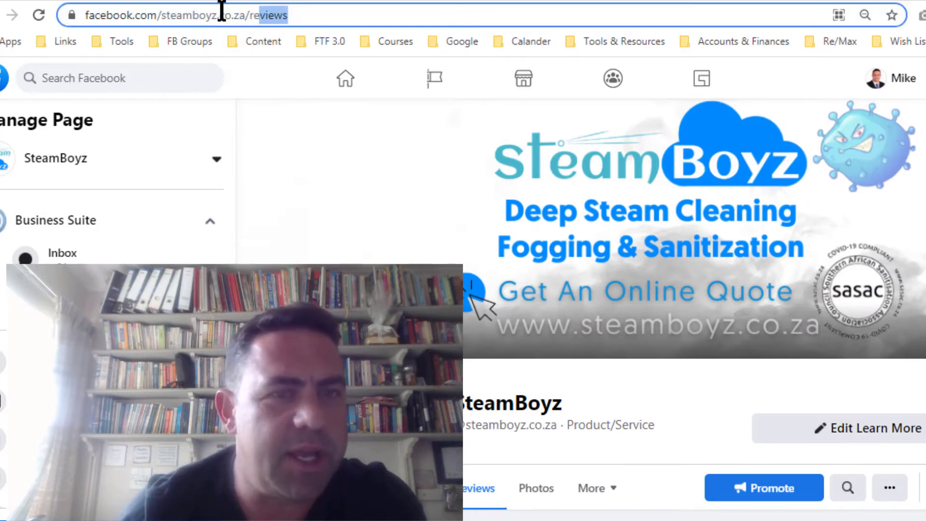
right_click(124, 15)
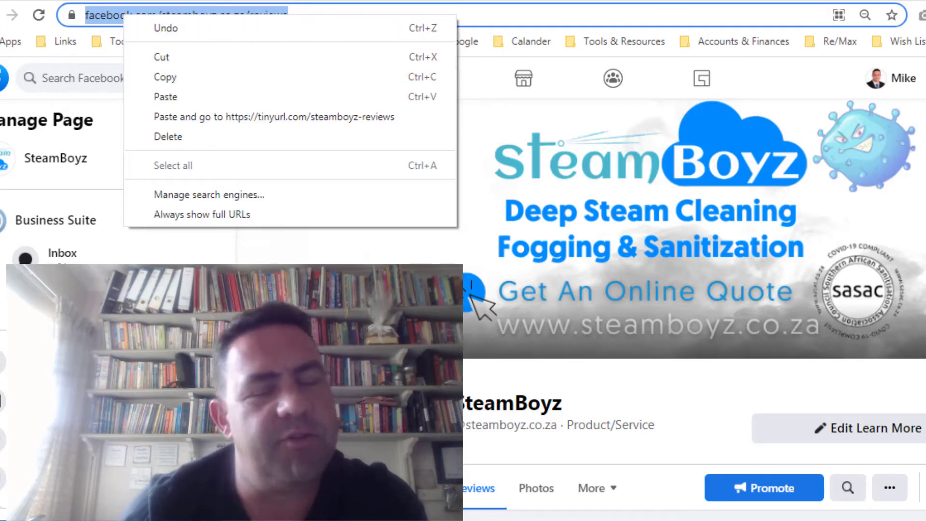
click(348, 299)
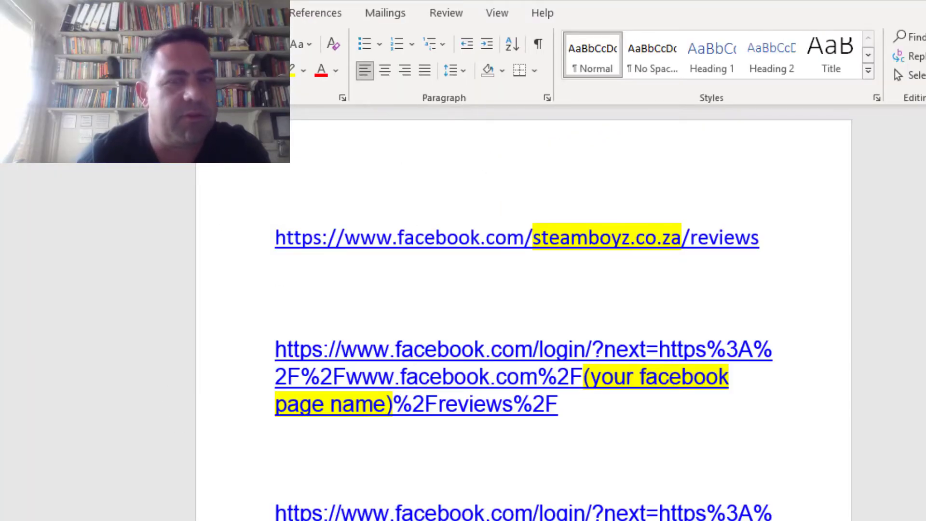
In the Word document, select the direct SteamBoyz reviews link, and separately the login-redirect link template with the page name placeholder.
drag(273, 238, 760, 240)
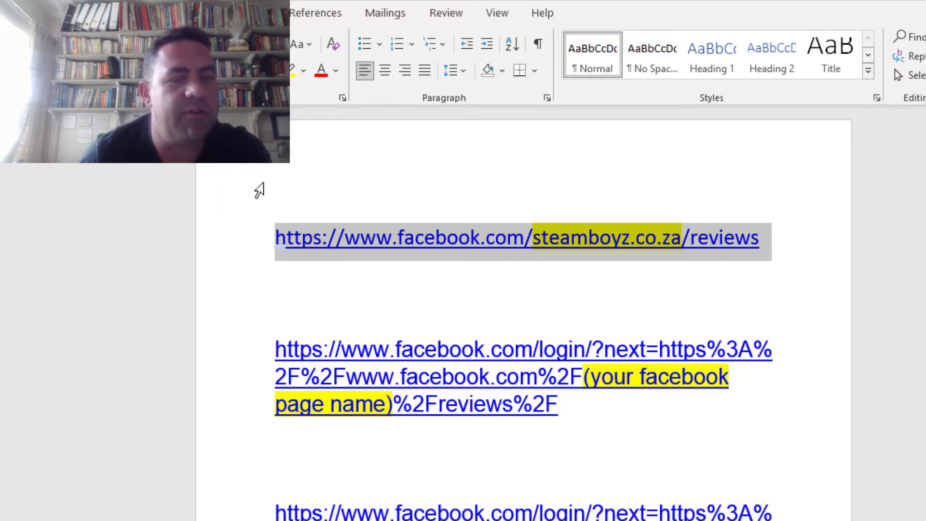
click(328, 323)
scroll(338, 314, down, 1)
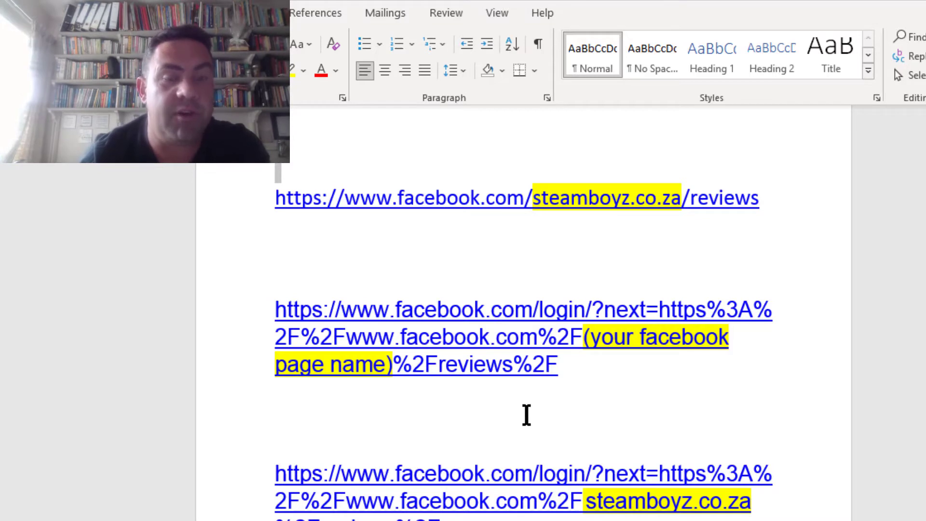
scroll(473, 379, down, 1)
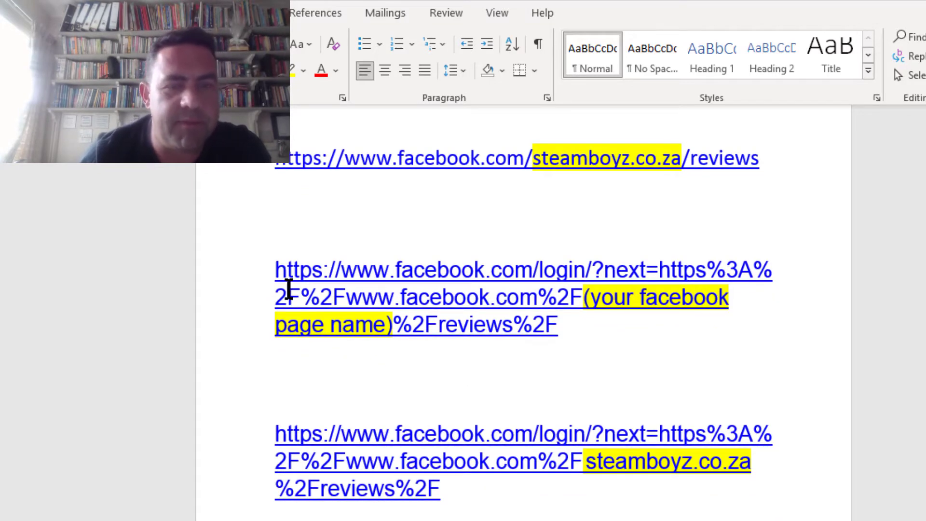
drag(272, 269, 759, 325)
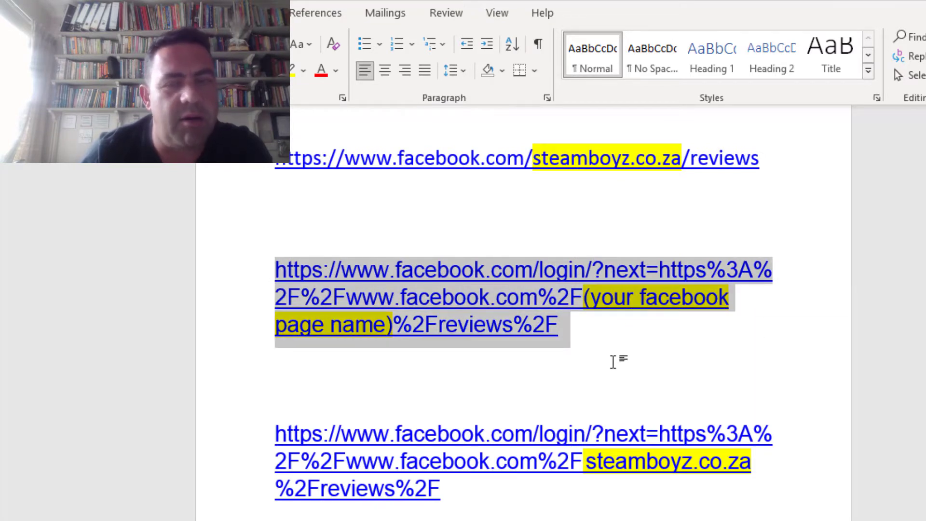
click(557, 372)
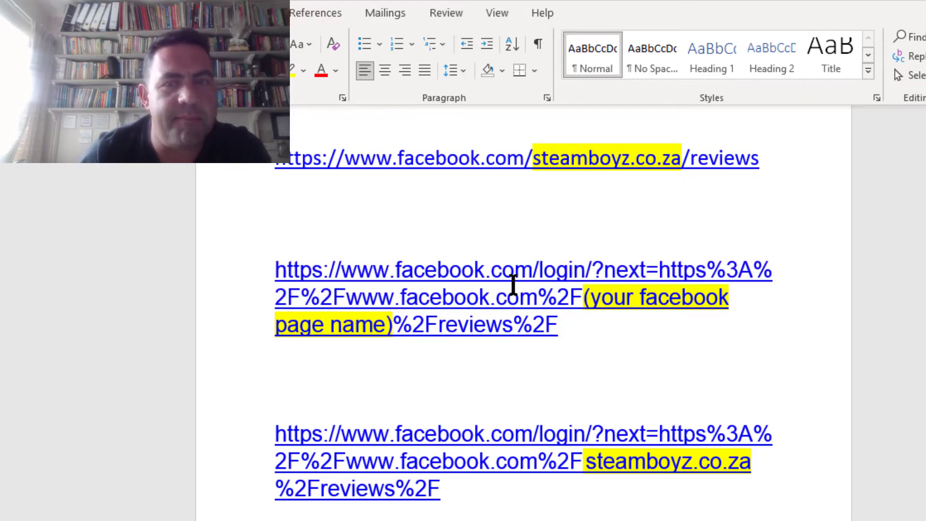
Compare the login-redirect template containing "(your facebook page name)" with the steamboyz.co.za version and the tinyurl.com/steamboyz-reviews short link.
scroll(610, 233, down, 1)
scroll(594, 241, up, 1)
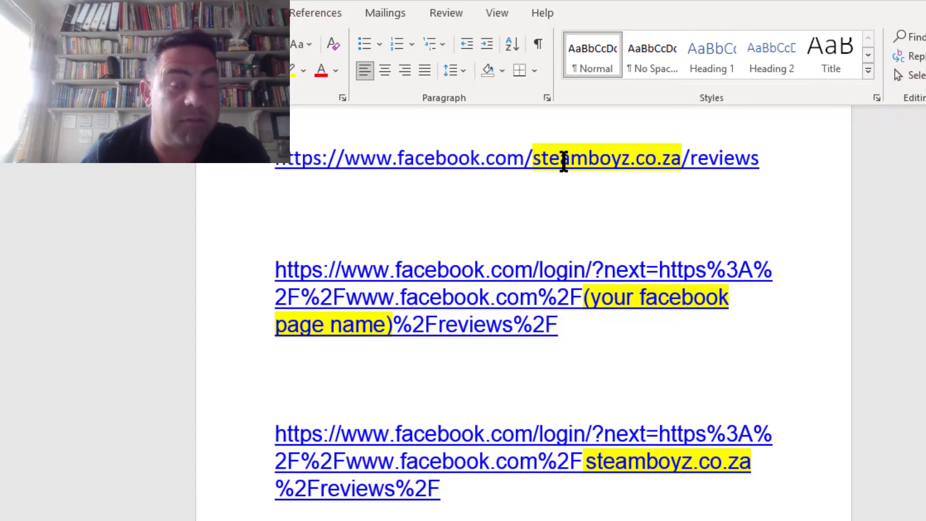
scroll(608, 250, down, 1)
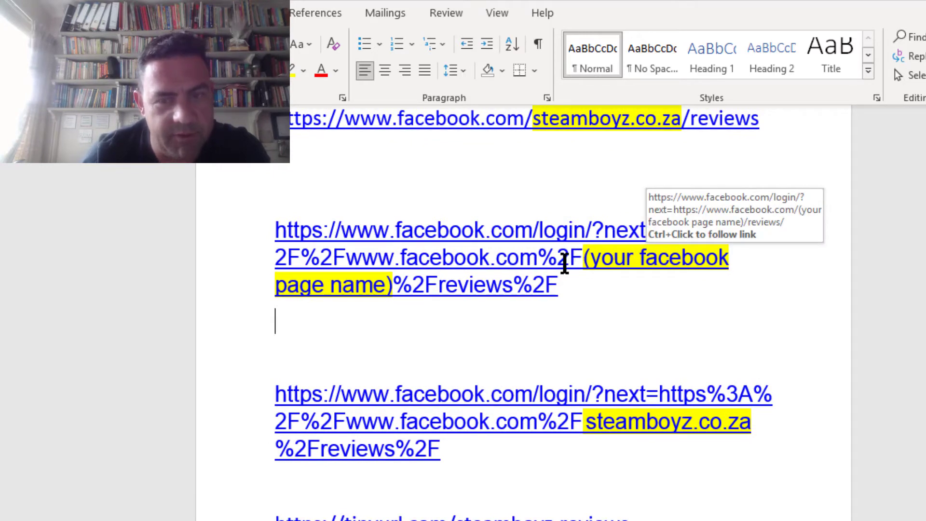
scroll(586, 401, down, 4)
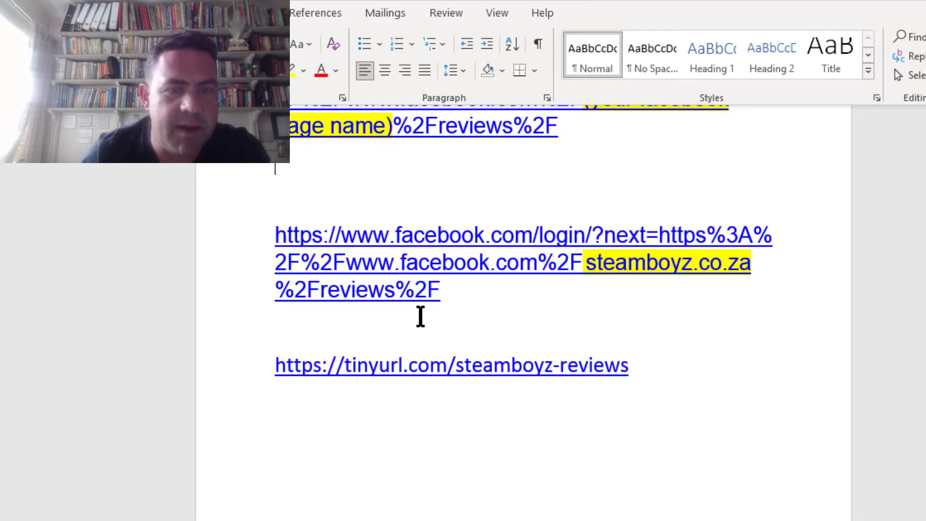
scroll(421, 317, up, 1)
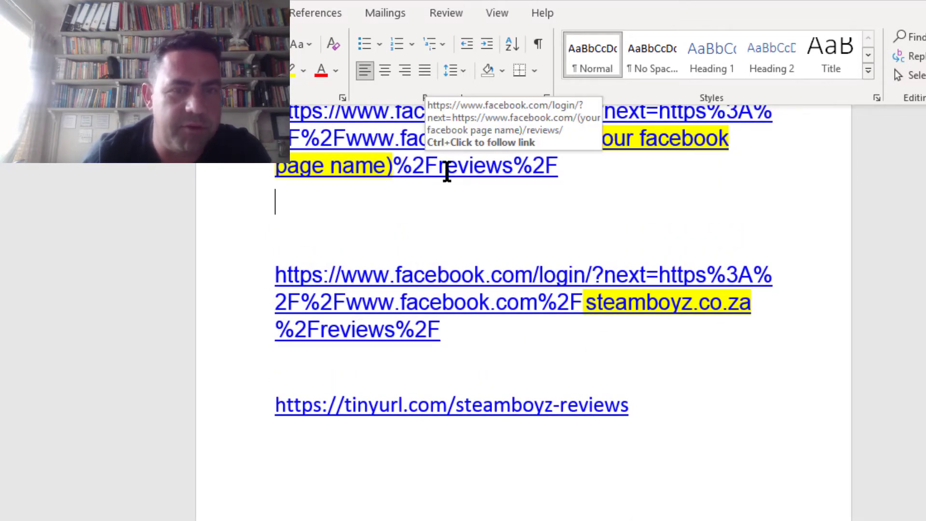
scroll(685, 226, down, 1)
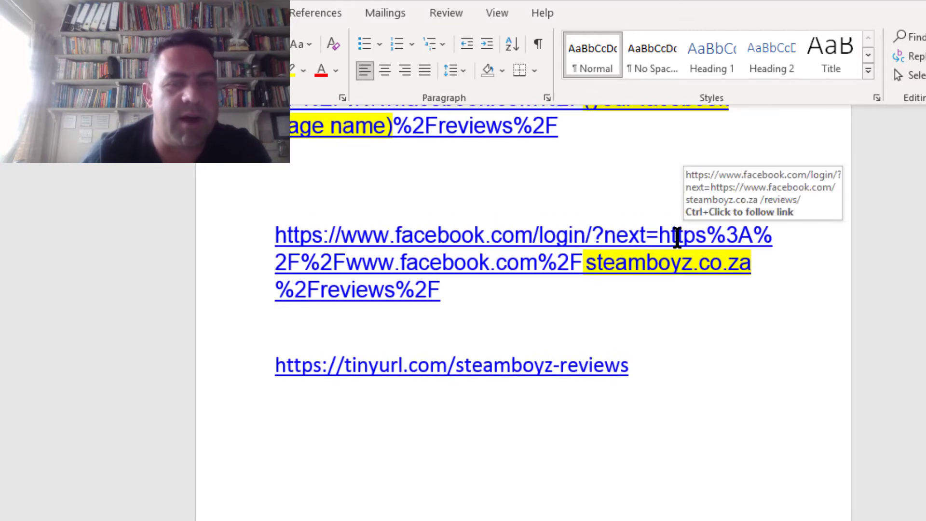
scroll(627, 241, up, 3)
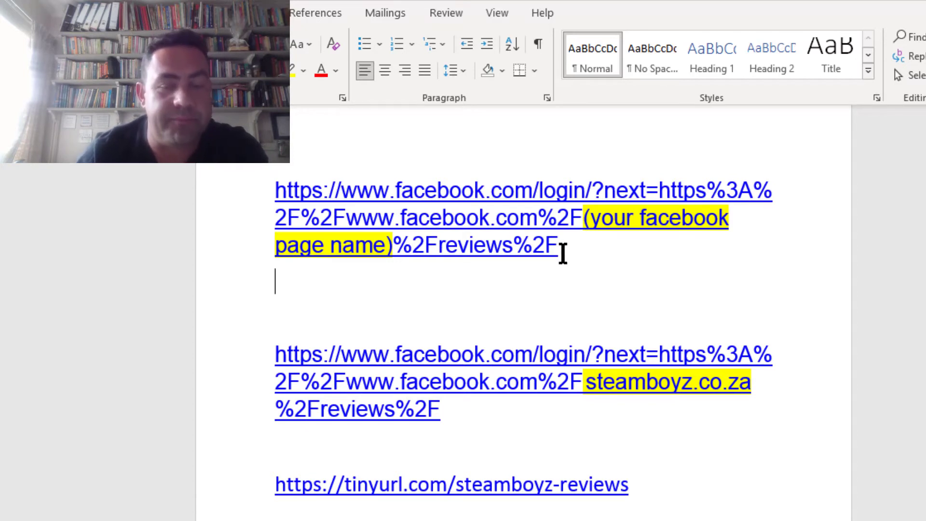
drag(562, 254, 270, 188)
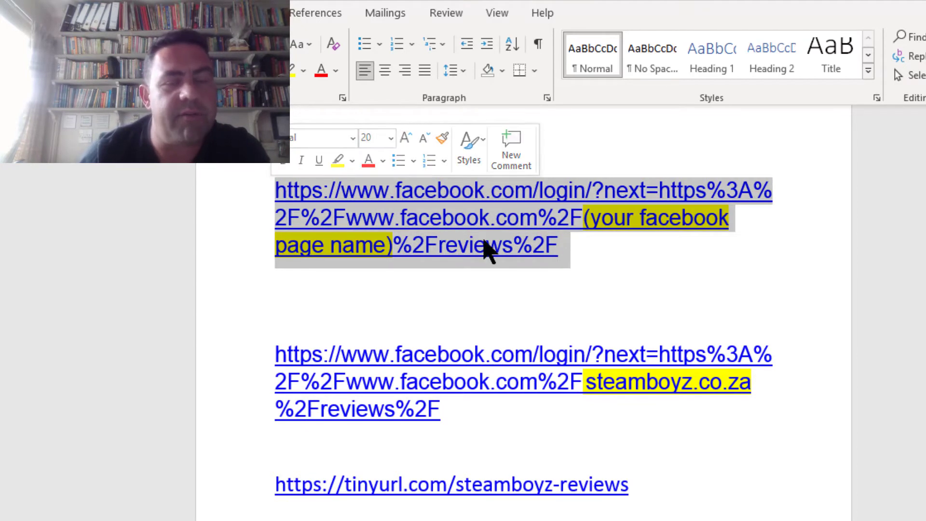
click(608, 293)
scroll(699, 294, up, 2)
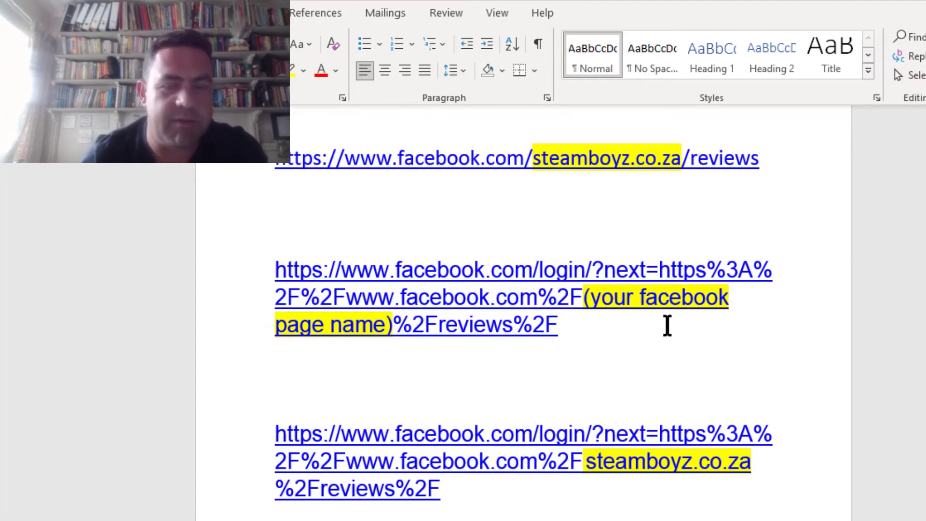
scroll(666, 325, down, 2)
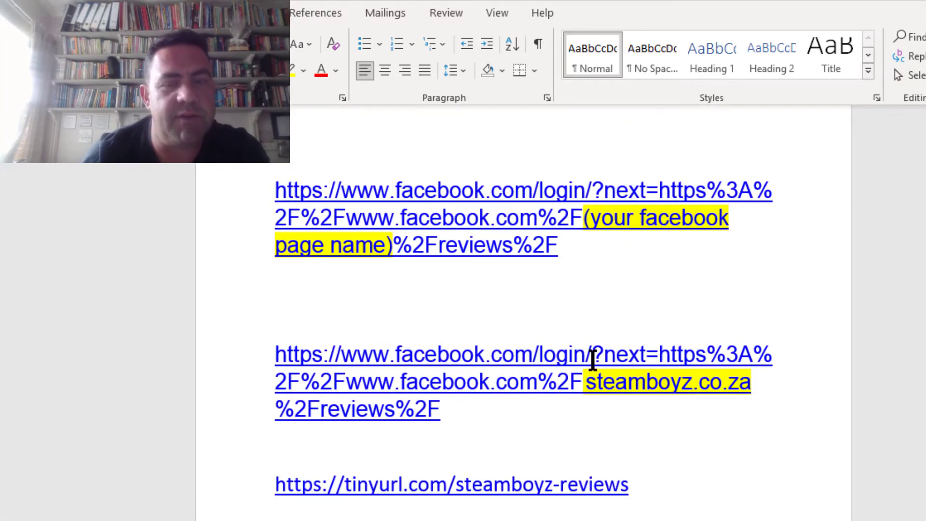
scroll(593, 360, down, 2)
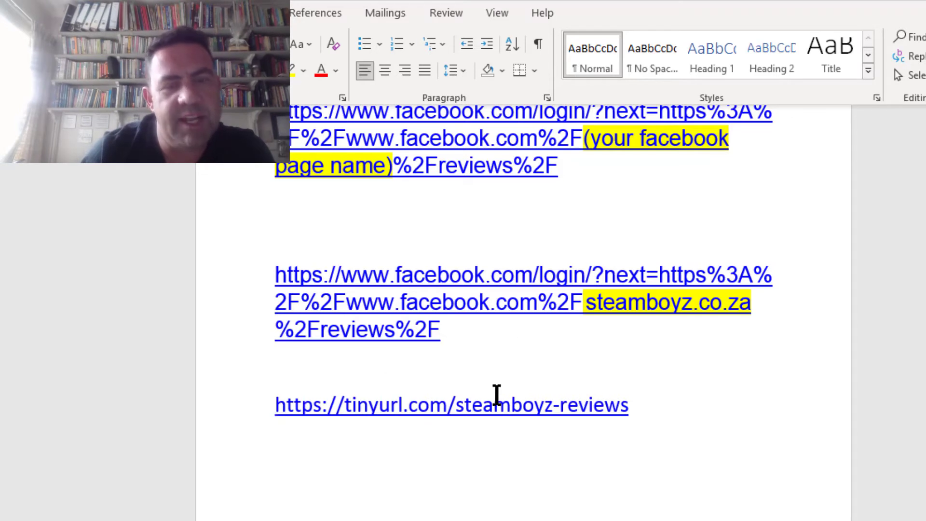
scroll(577, 364, up, 1)
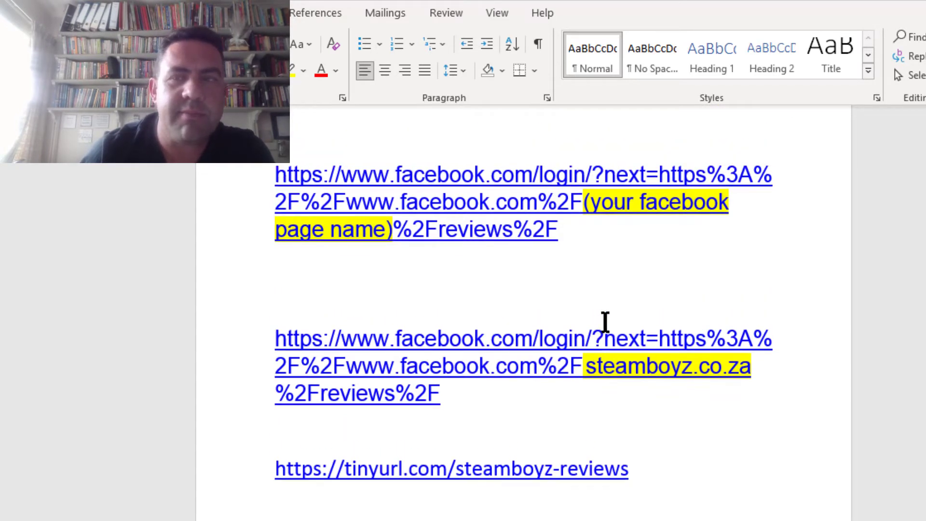
scroll(627, 281, down, 1)
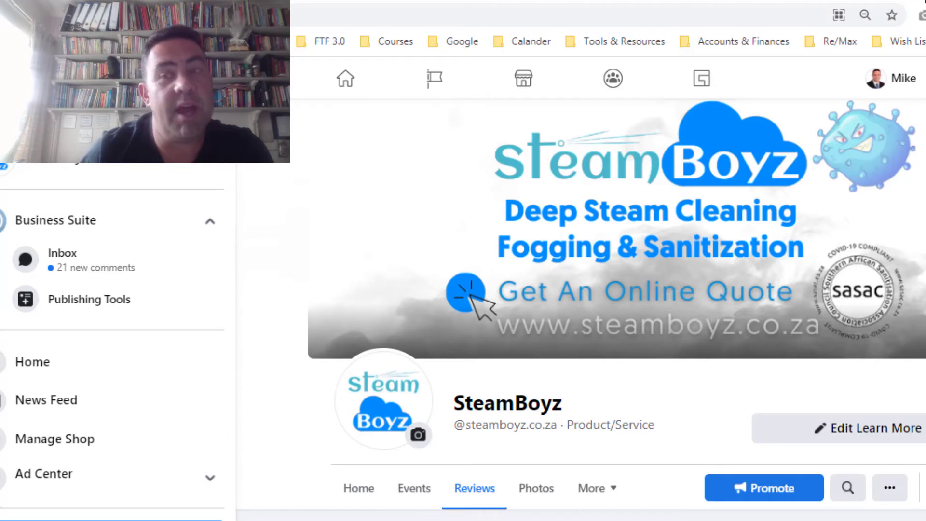
key(ctrl+t)
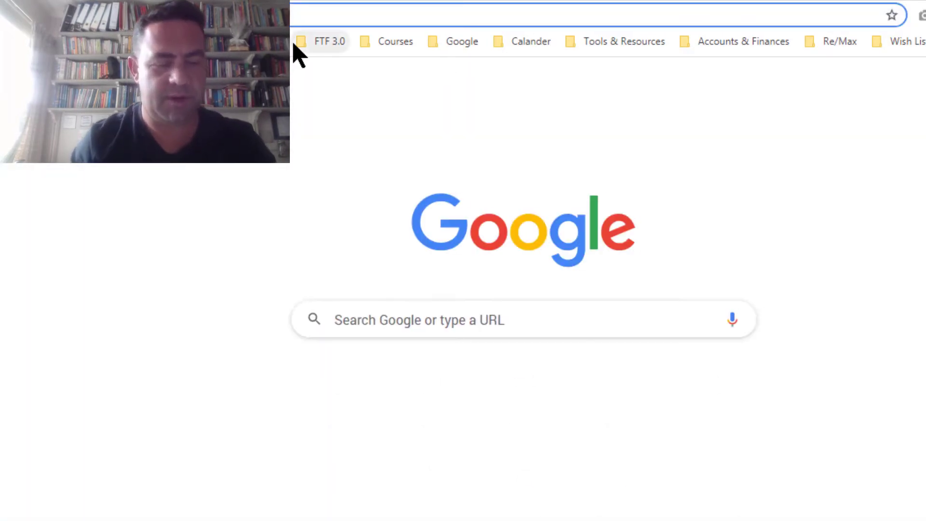
text(ww)
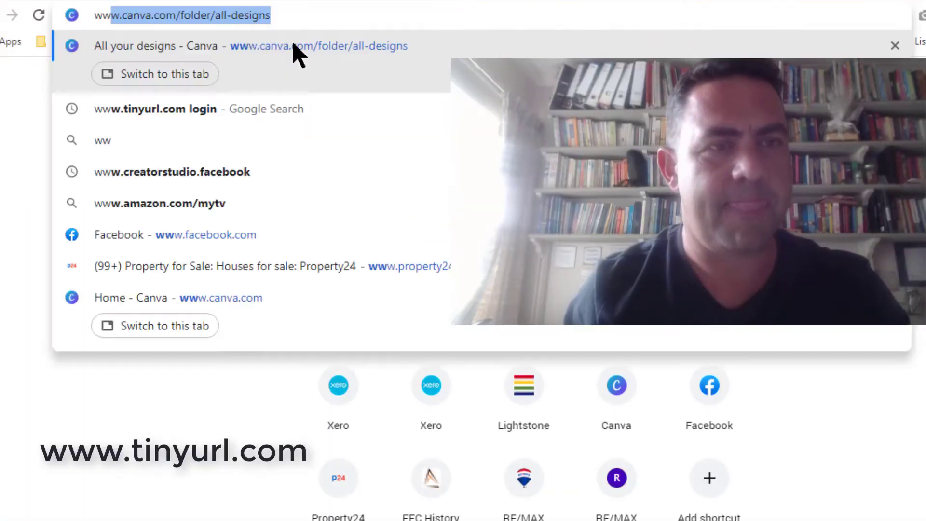
text(w.t)
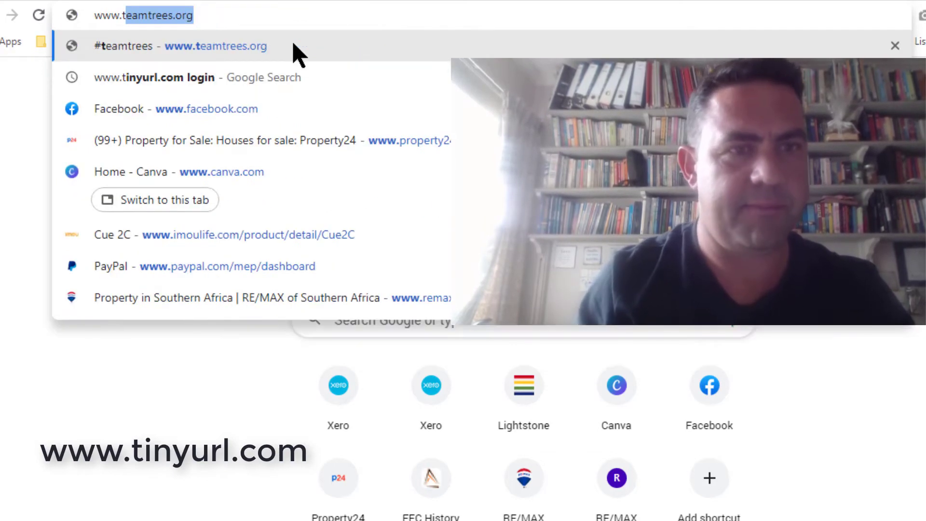
text(inyurl.com login)
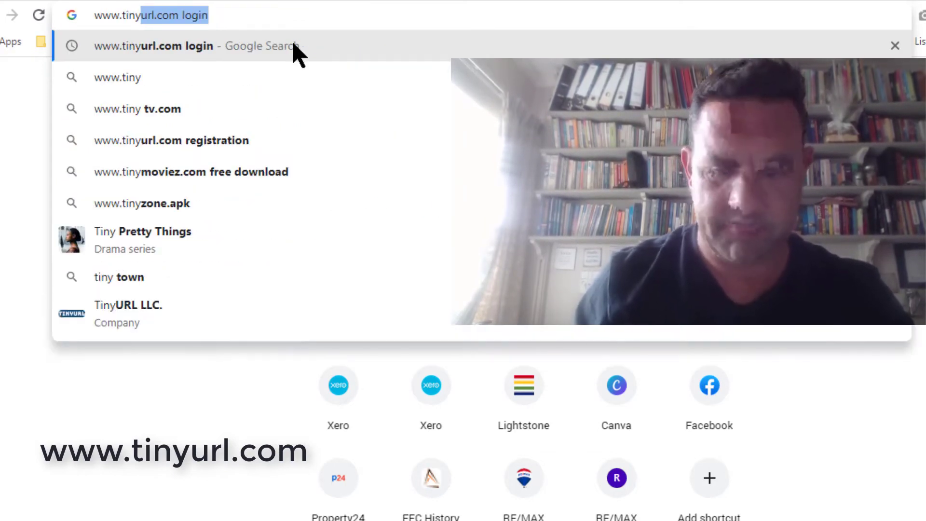
click(294, 46)
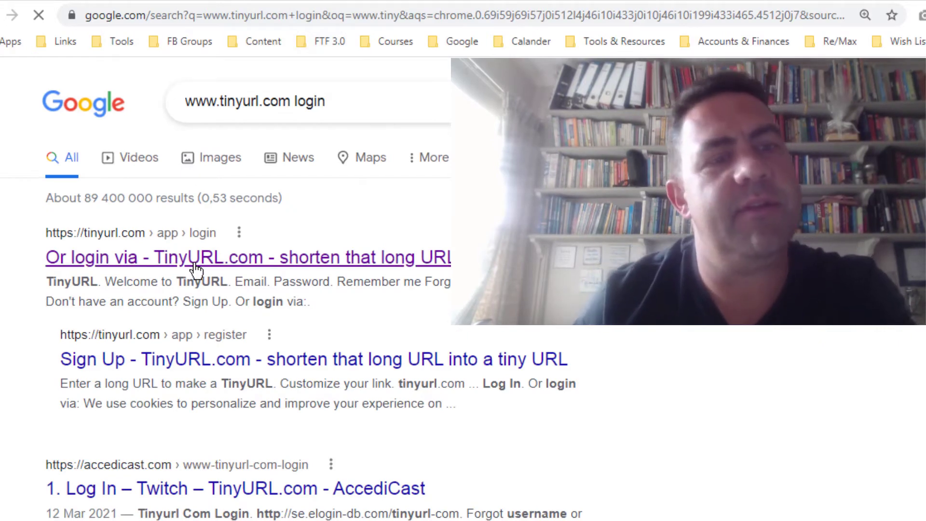
click(196, 269)
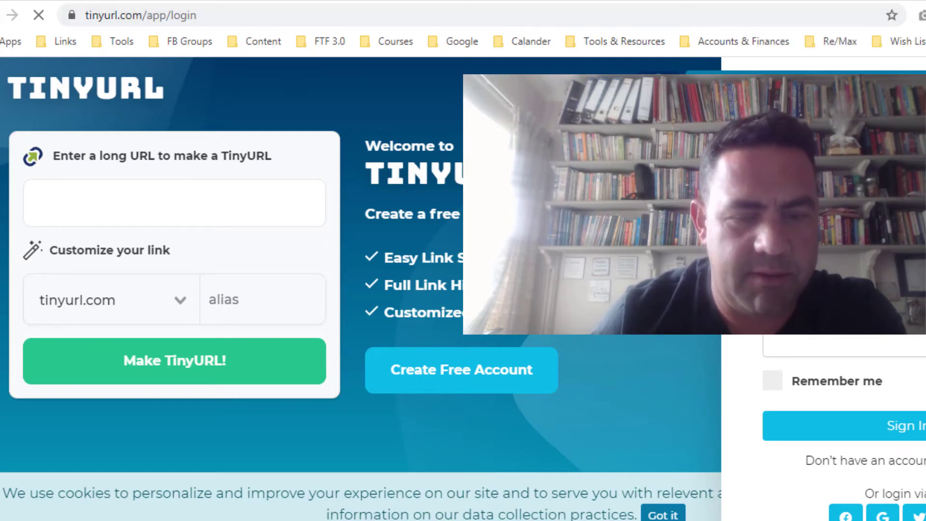
Copy the login-redirect link containing steamboyz.co.za from the Word document and paste it as the long URL in TinyURL.
click(446, 520)
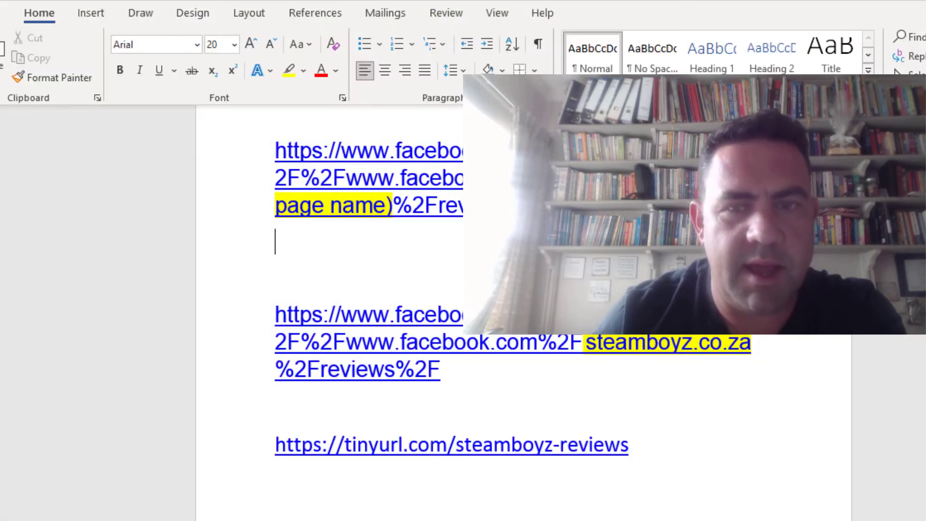
scroll(524, 311, up, 1)
drag(441, 412, 276, 350)
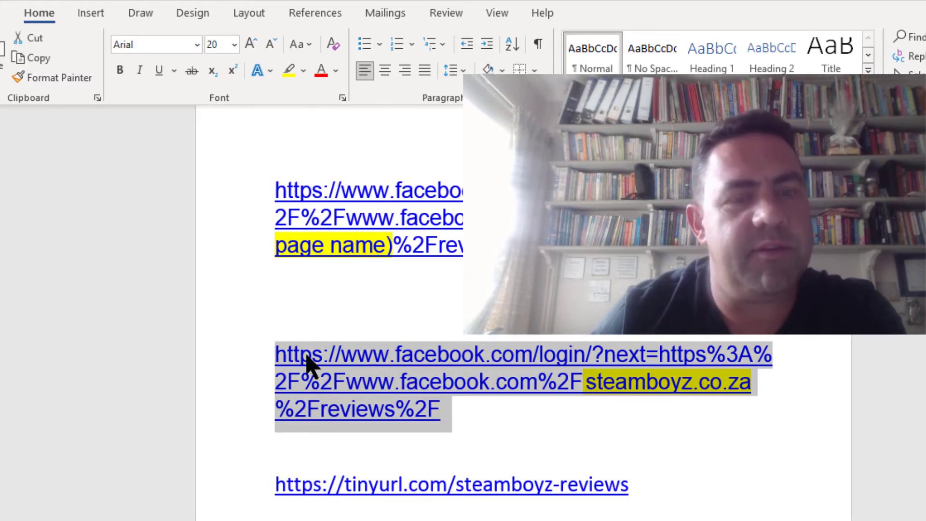
right_click(310, 363)
click(350, 25)
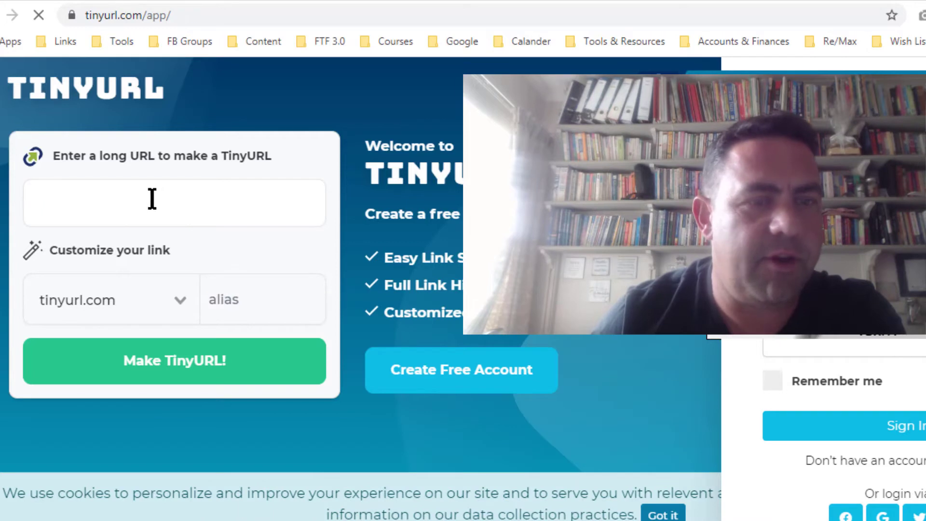
right_click(152, 199)
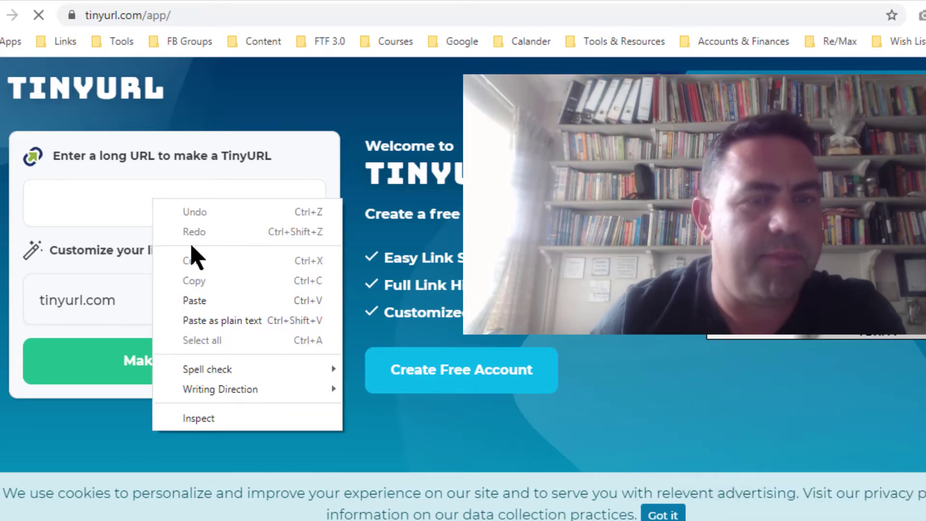
click(195, 300)
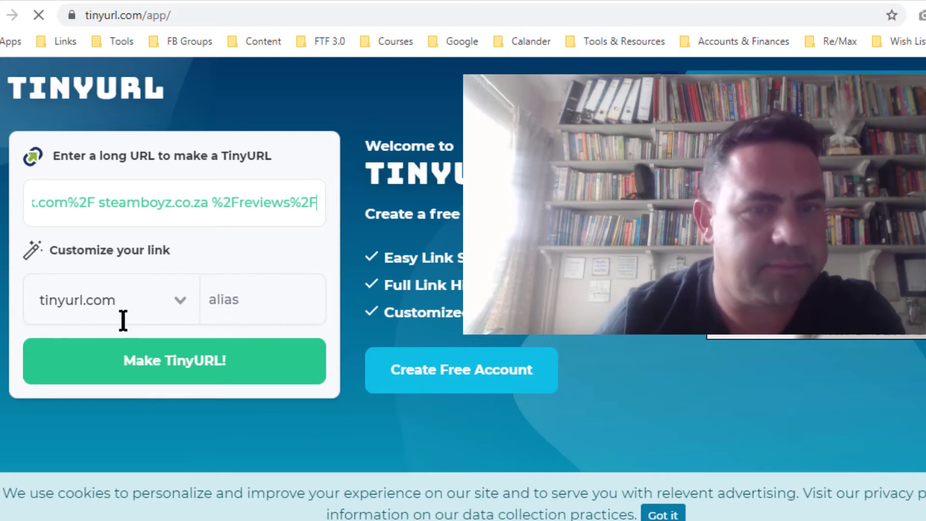
Try to create a TinyURL for the pasted link with the custom alias steamboyz-fb-review.
click(233, 300)
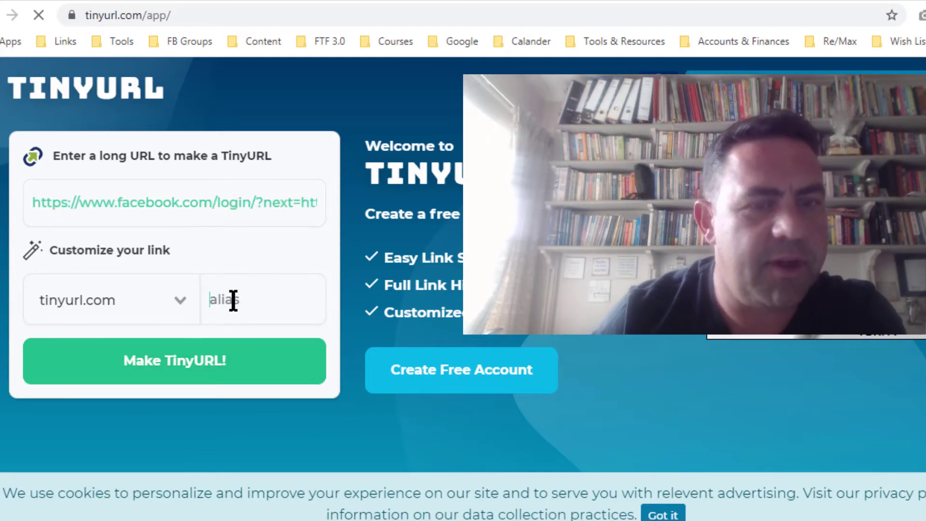
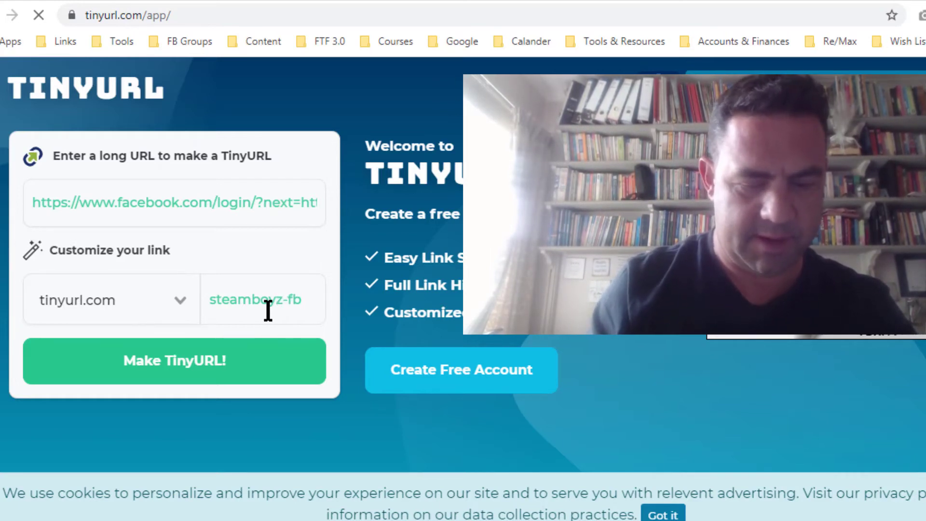
text(review)
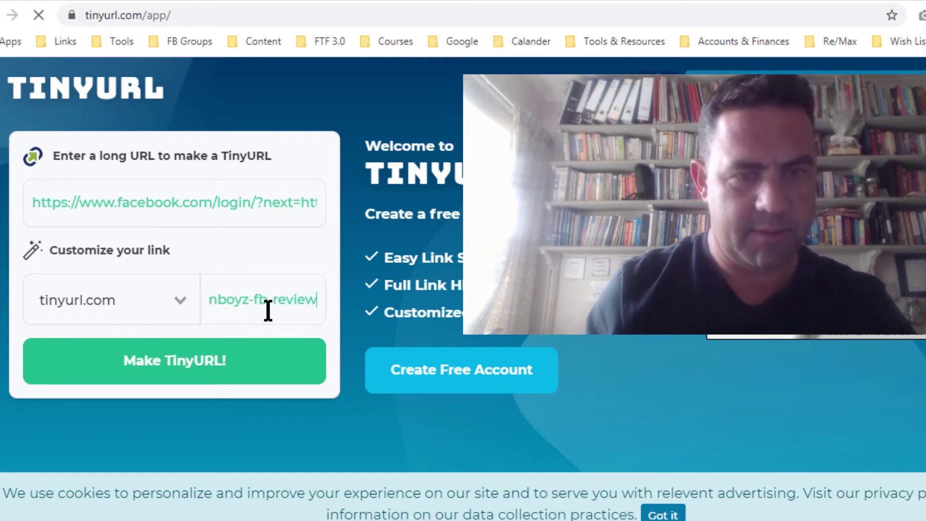
click(234, 368)
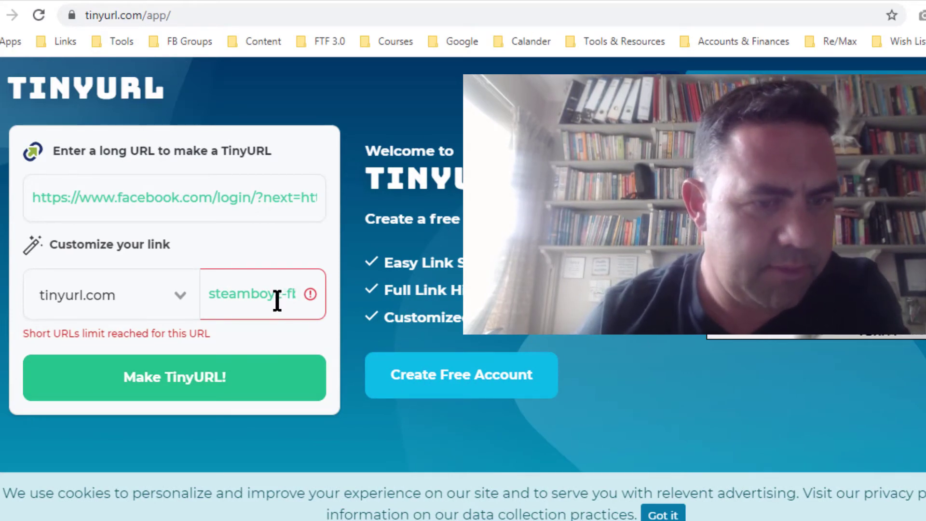
click(299, 294)
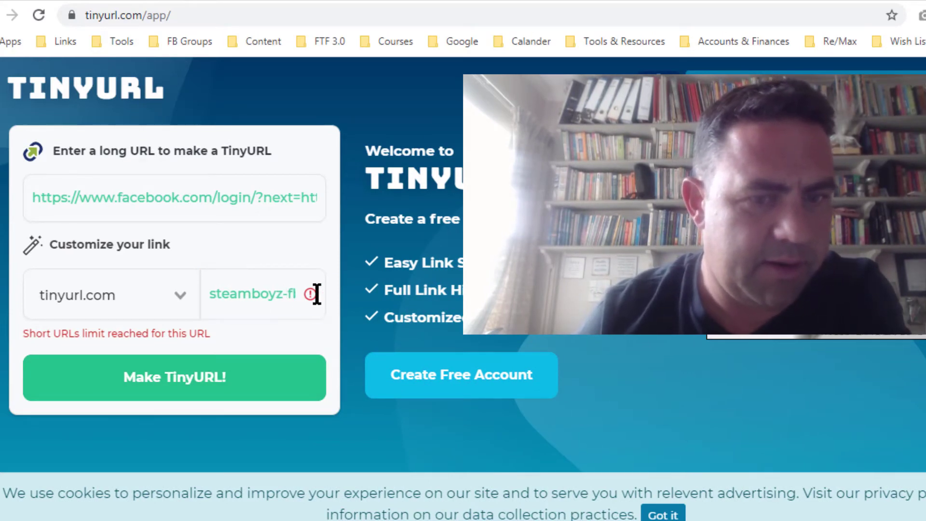
drag(238, 293, 295, 285)
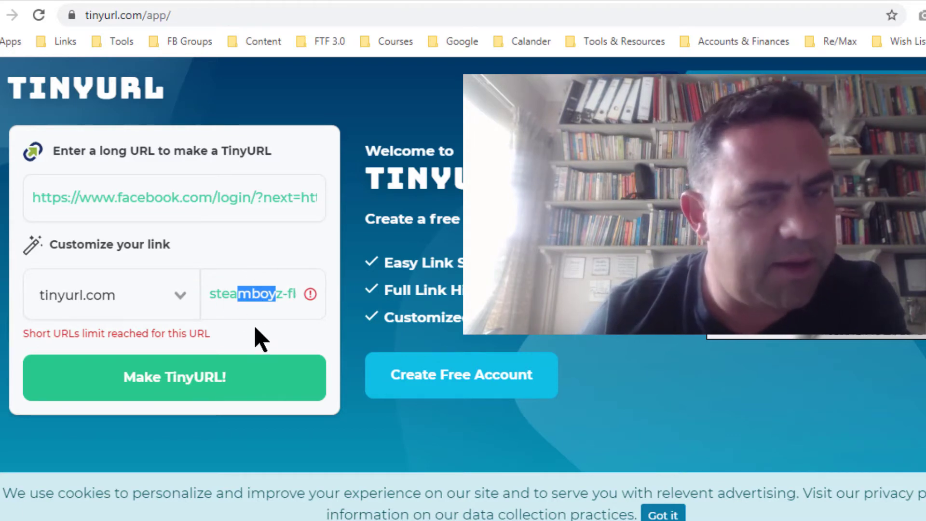
click(292, 300)
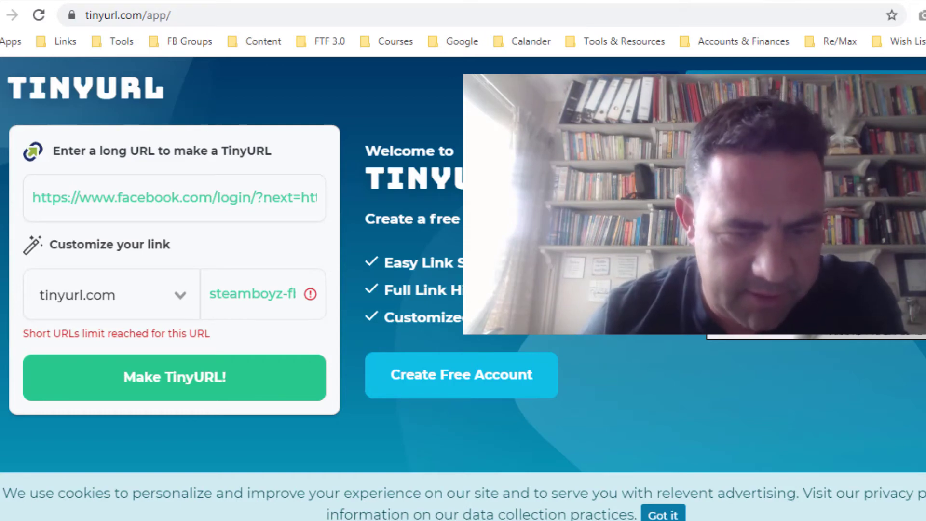
Switch back to the Word document and select the tinyurl.com/steamboyz-reviews short link to examine it.
key(alt+Tab)
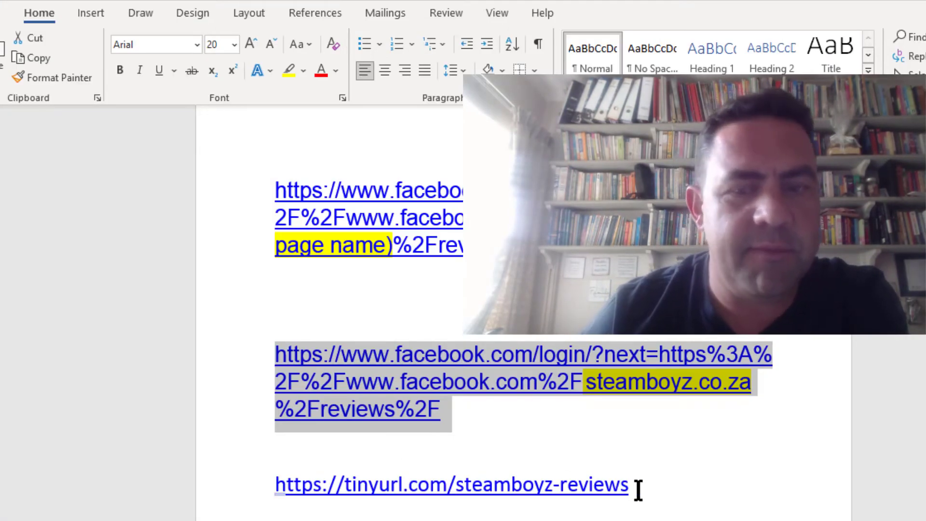
drag(589, 488, 275, 497)
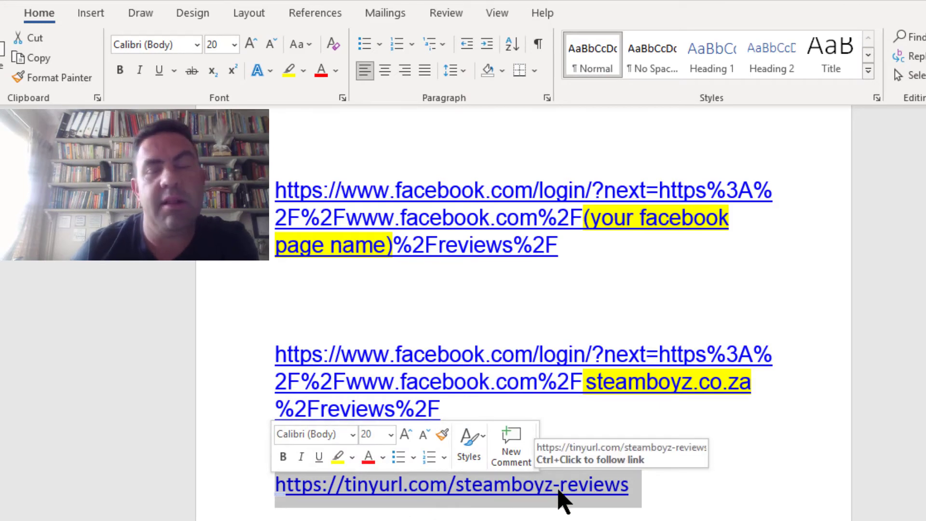
click(665, 491)
scroll(675, 457, down, 1)
scroll(675, 458, down, 4)
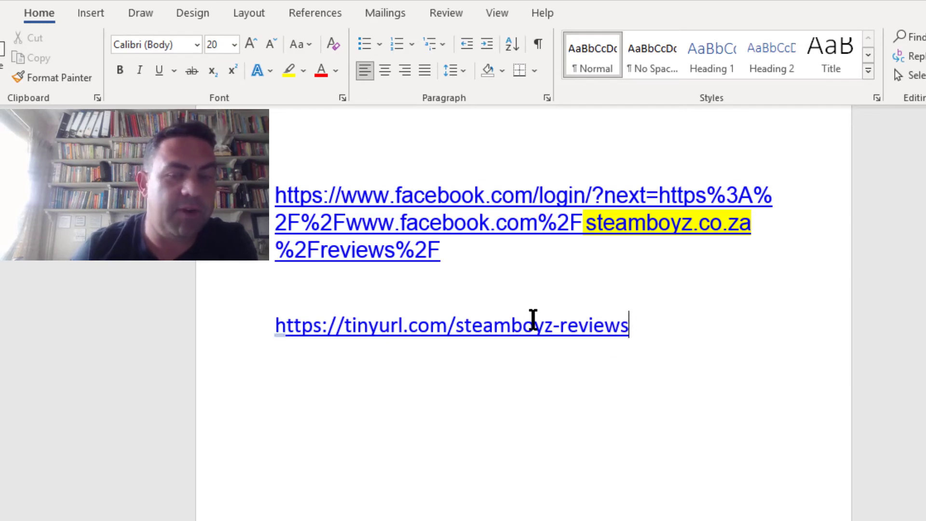
drag(632, 324, 265, 324)
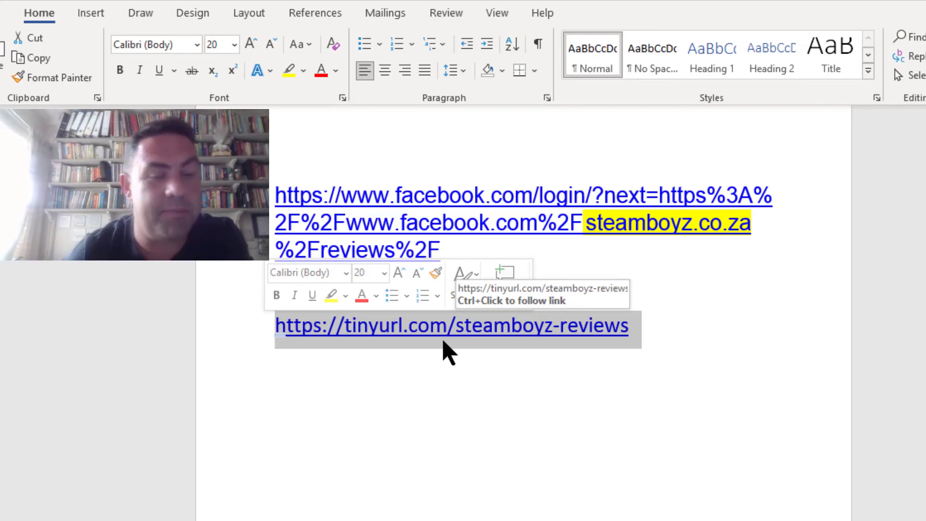
click(683, 295)
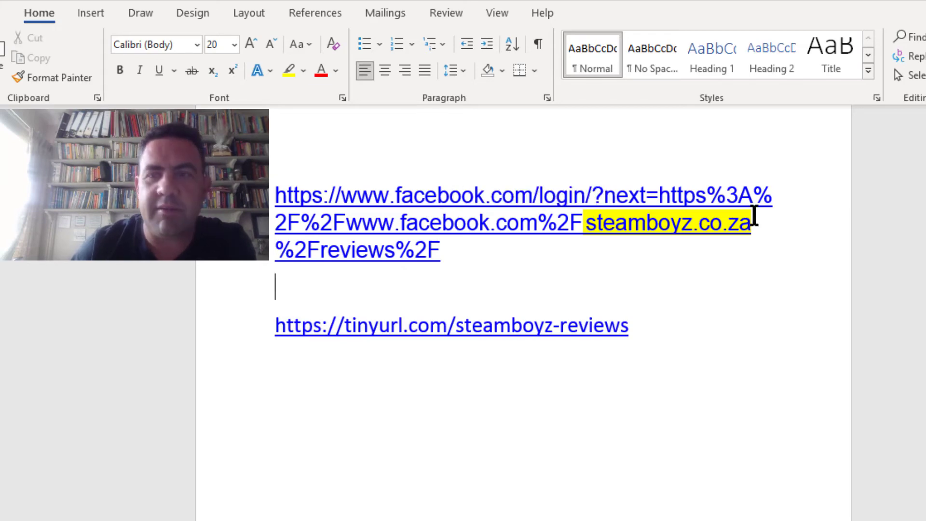
scroll(739, 153, up, 3)
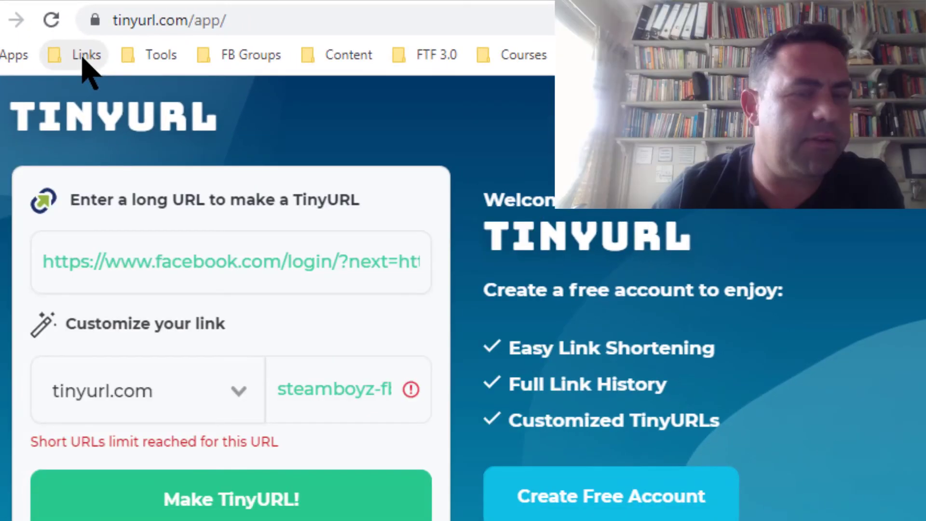
In the browser, open the bookmarked Sole Transporters Links Google Doc and look through its Facebook and reviews links.
click(164, 112)
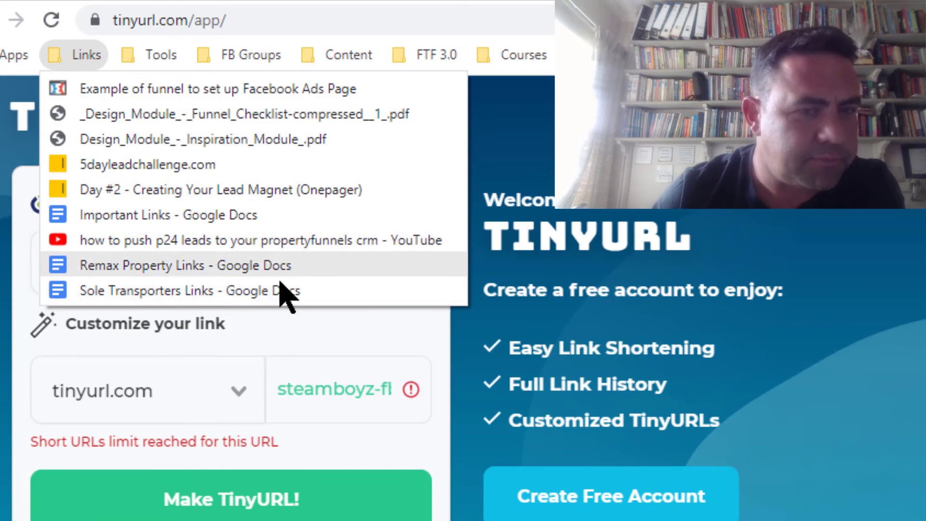
click(201, 291)
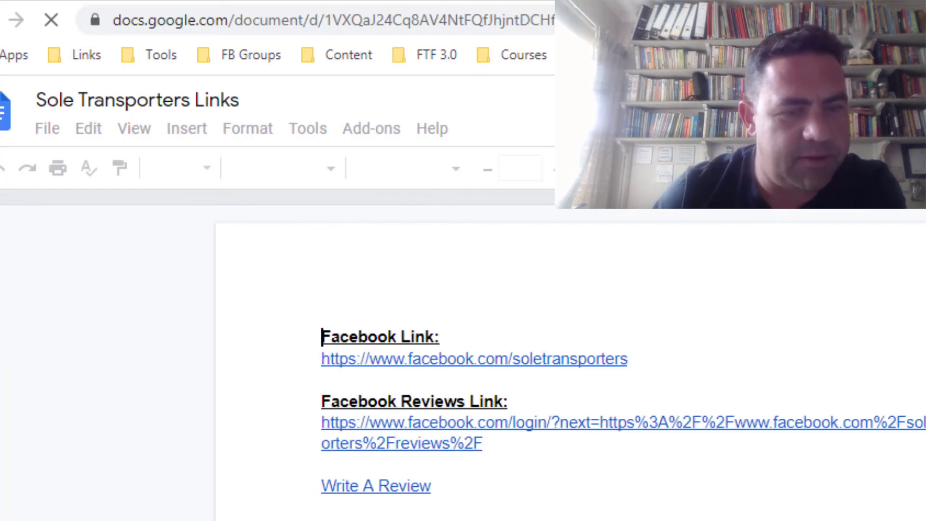
scroll(372, 457, down, 5)
scroll(407, 389, up, 5)
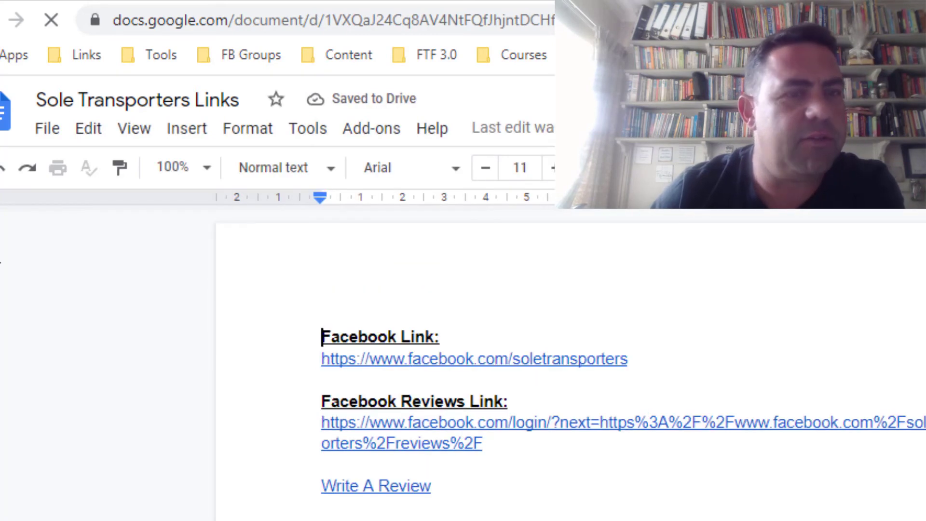
Open the bookmarked Remax Property Links Google Doc and examine its Facebook review links and property links.
click(77, 55)
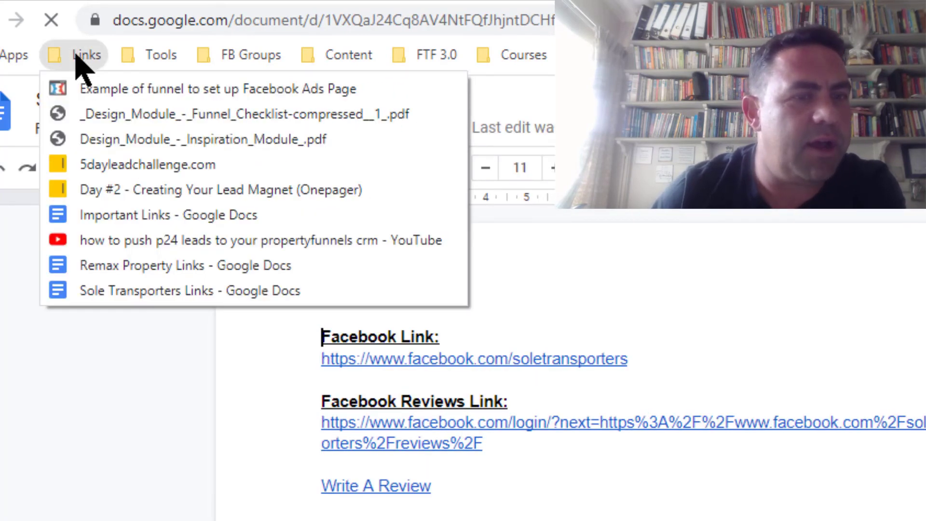
click(139, 265)
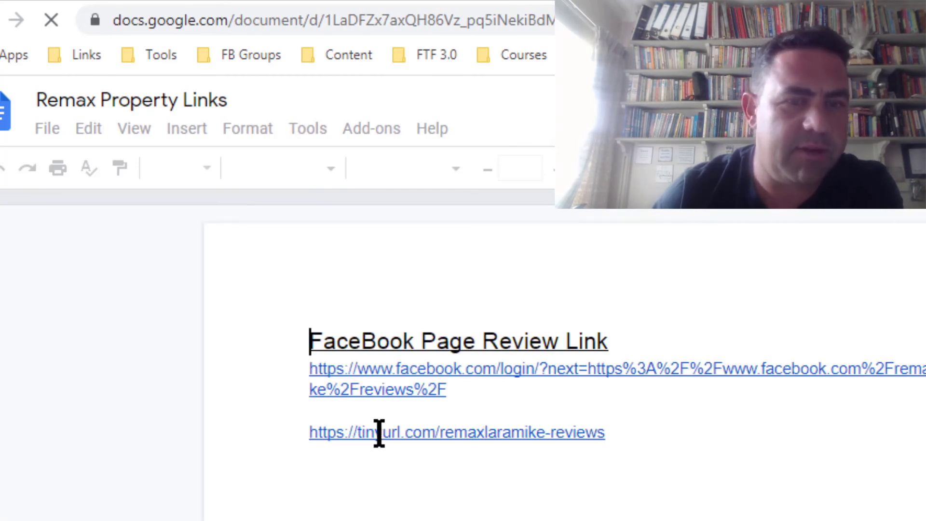
scroll(378, 434, down, 5)
scroll(430, 355, down, 2)
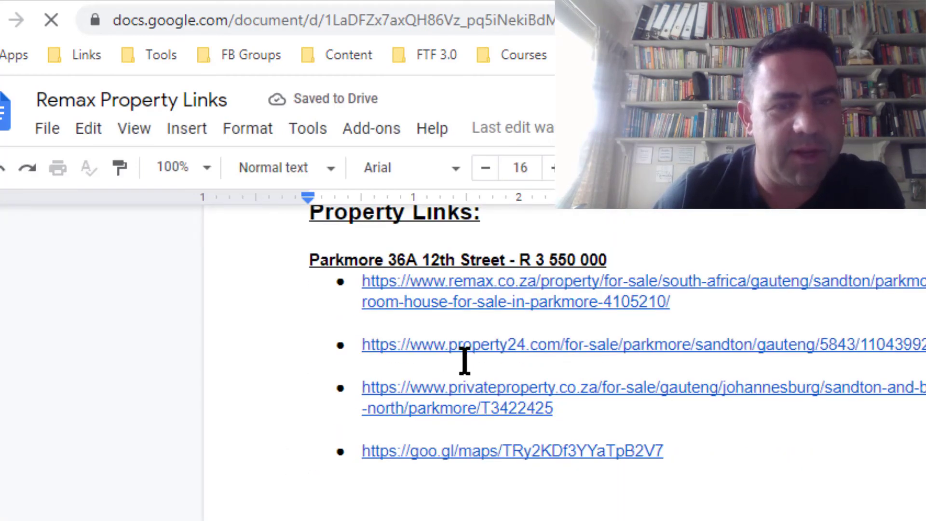
scroll(631, 335, up, 4)
scroll(691, 456, down, 6)
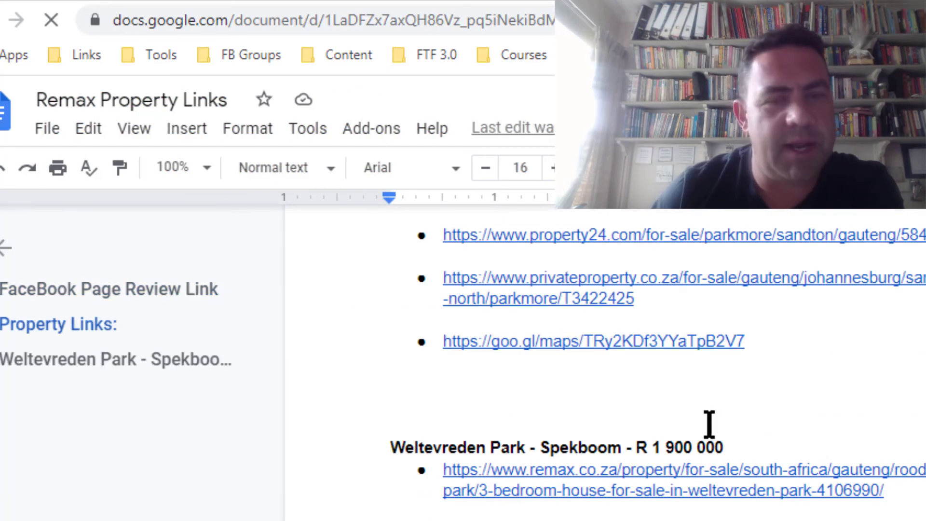
scroll(711, 444, up, 5)
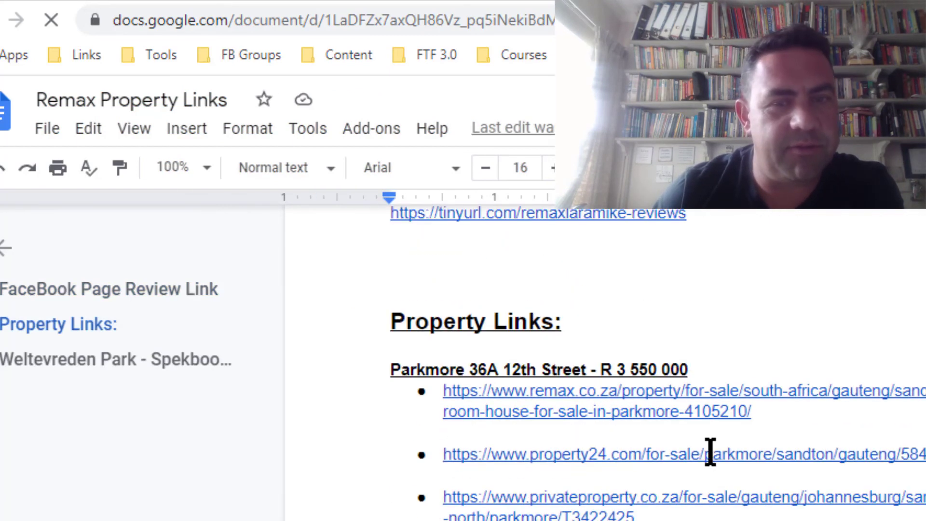
scroll(699, 436, up, 5)
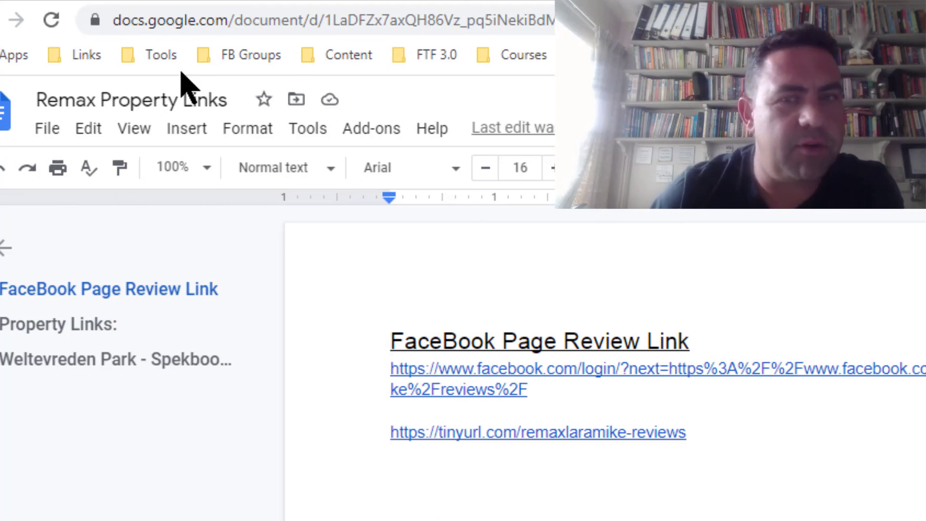
click(86, 53)
click(627, 178)
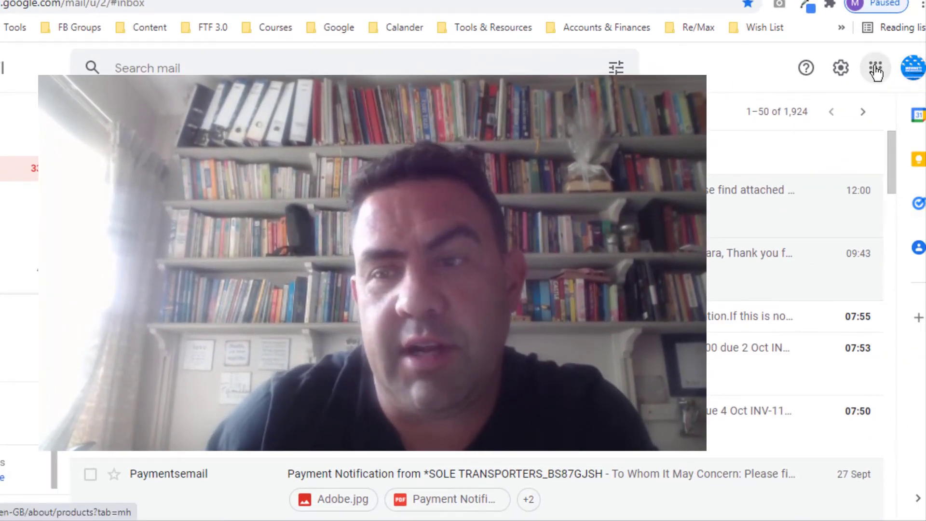
From the Gmail inbox, find Google Docs among the Google apps and open it.
click(876, 68)
scroll(803, 296, down, 5)
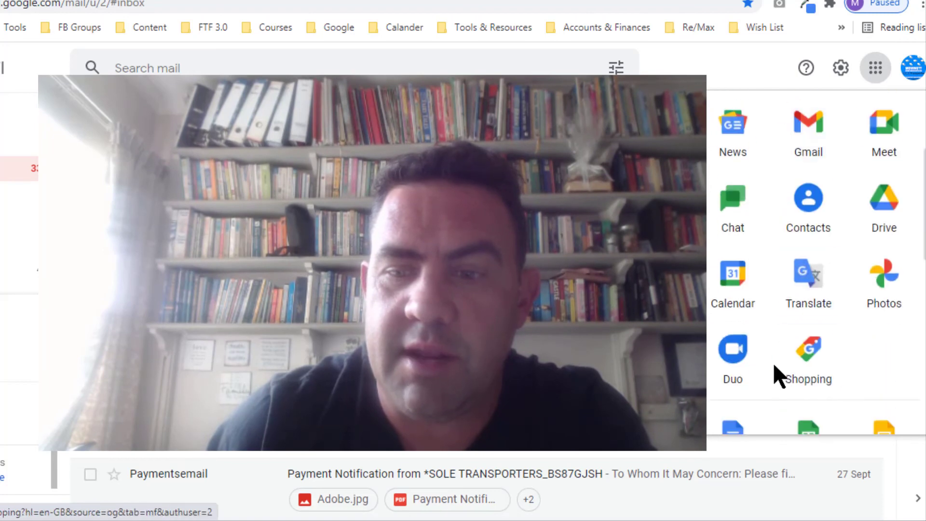
click(735, 375)
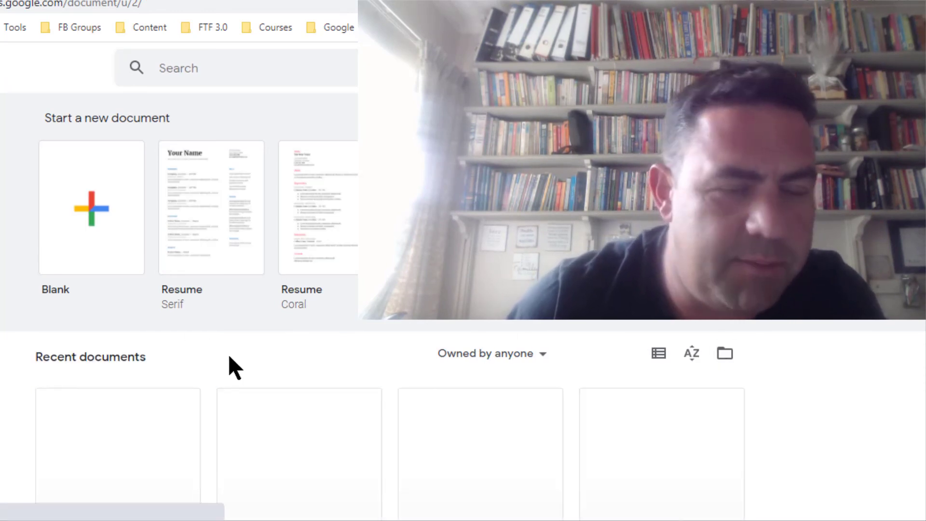
Open the Sole Transporters Links file from the recent documents and examine its Facebook, reviews and website links.
scroll(241, 376, down, 2)
scroll(407, 366, down, 3)
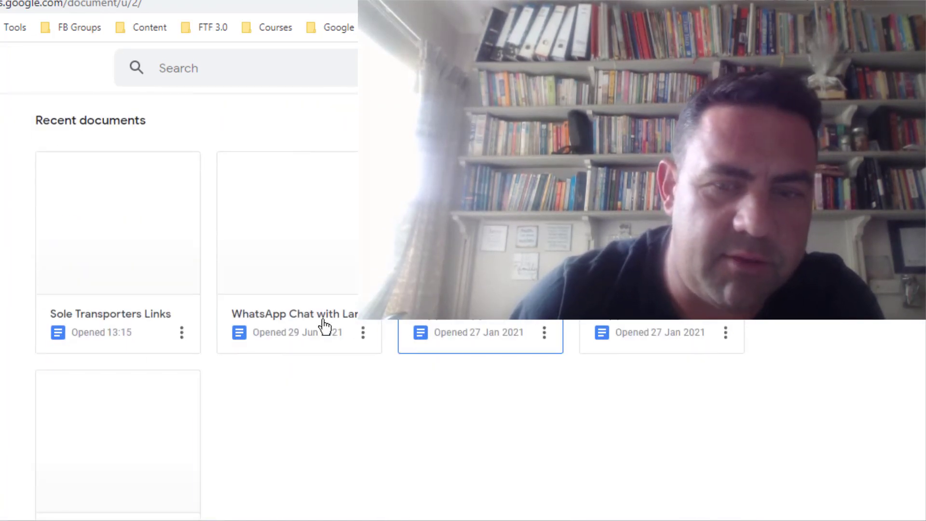
scroll(283, 329, up, 1)
scroll(43, 432, up, 2)
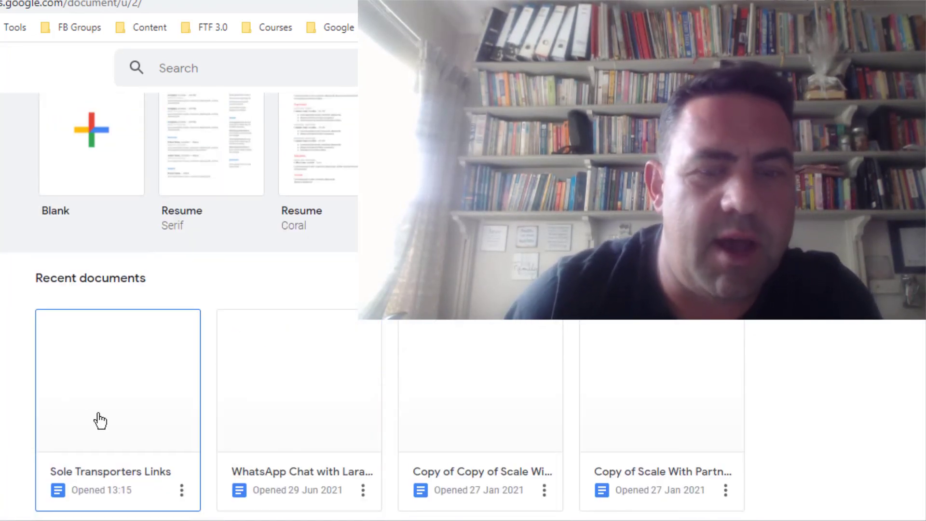
scroll(150, 423, up, 2)
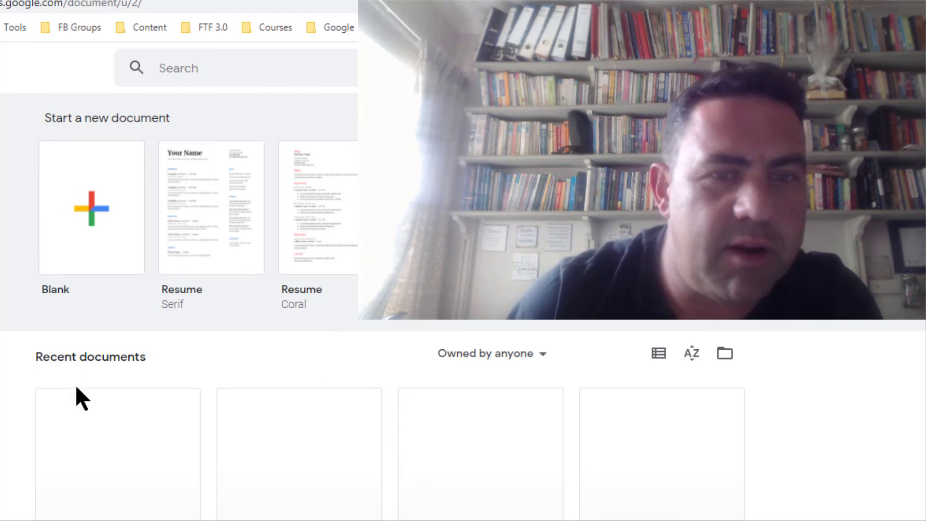
scroll(150, 426, down, 3)
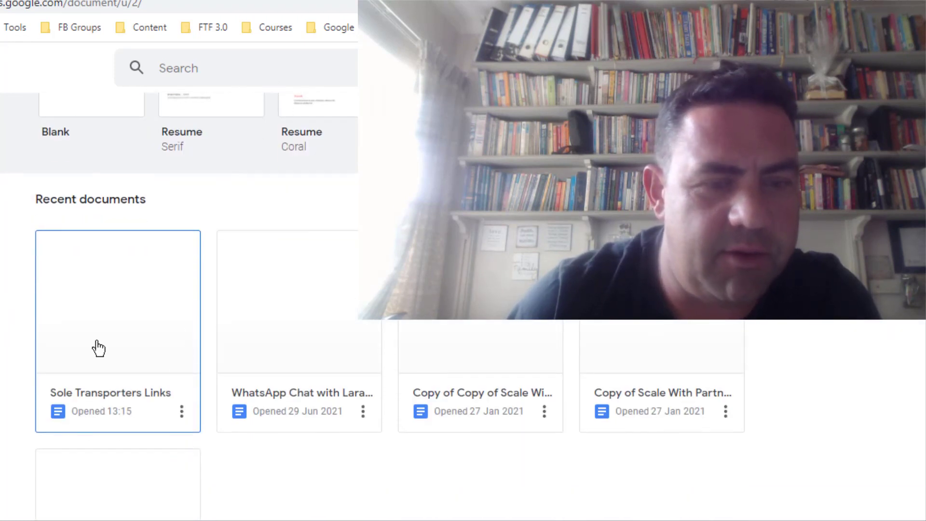
click(151, 303)
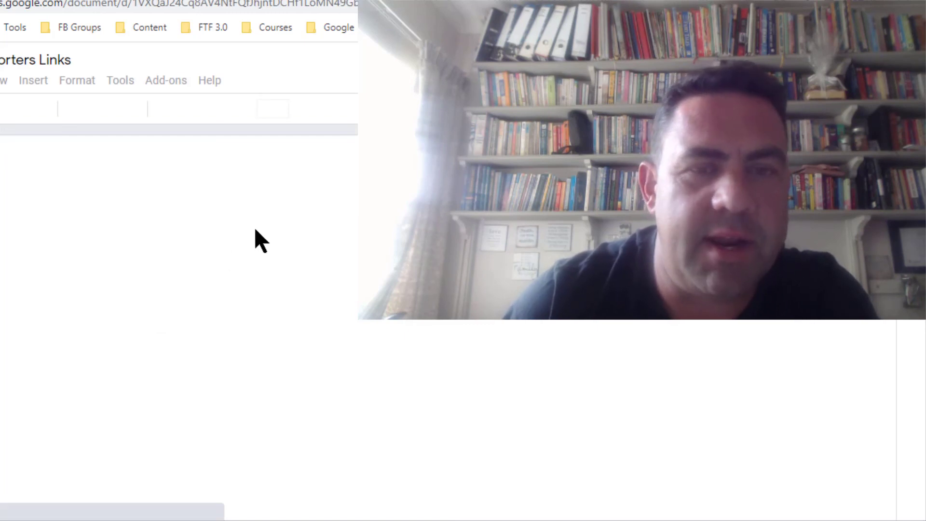
scroll(268, 297, down, 5)
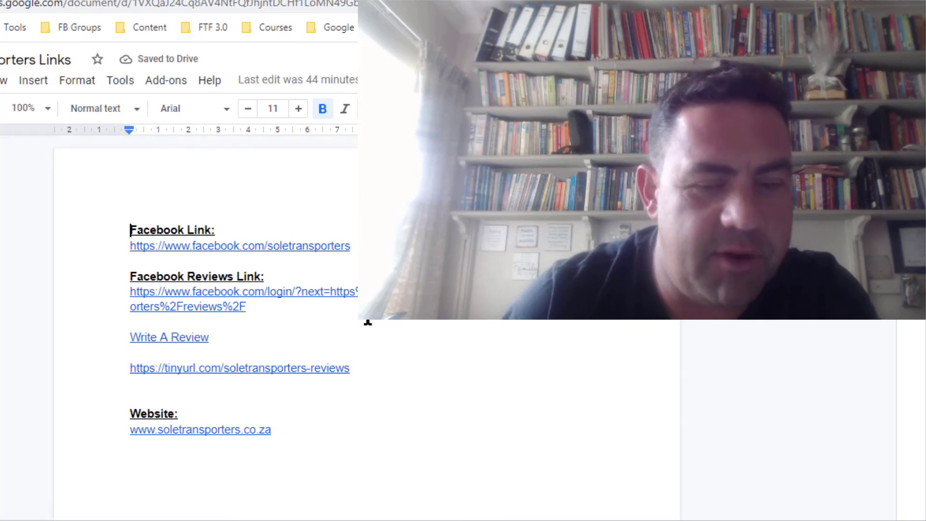
scroll(466, 397, down, 2)
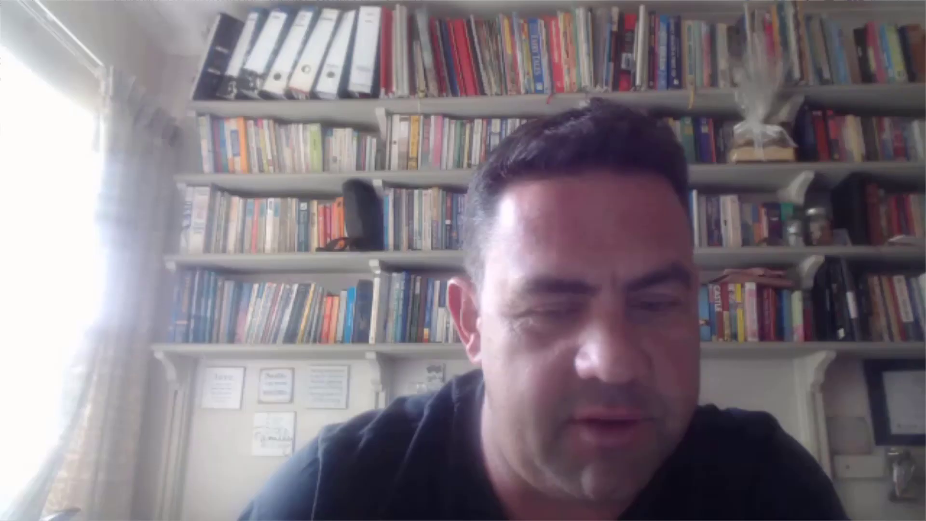